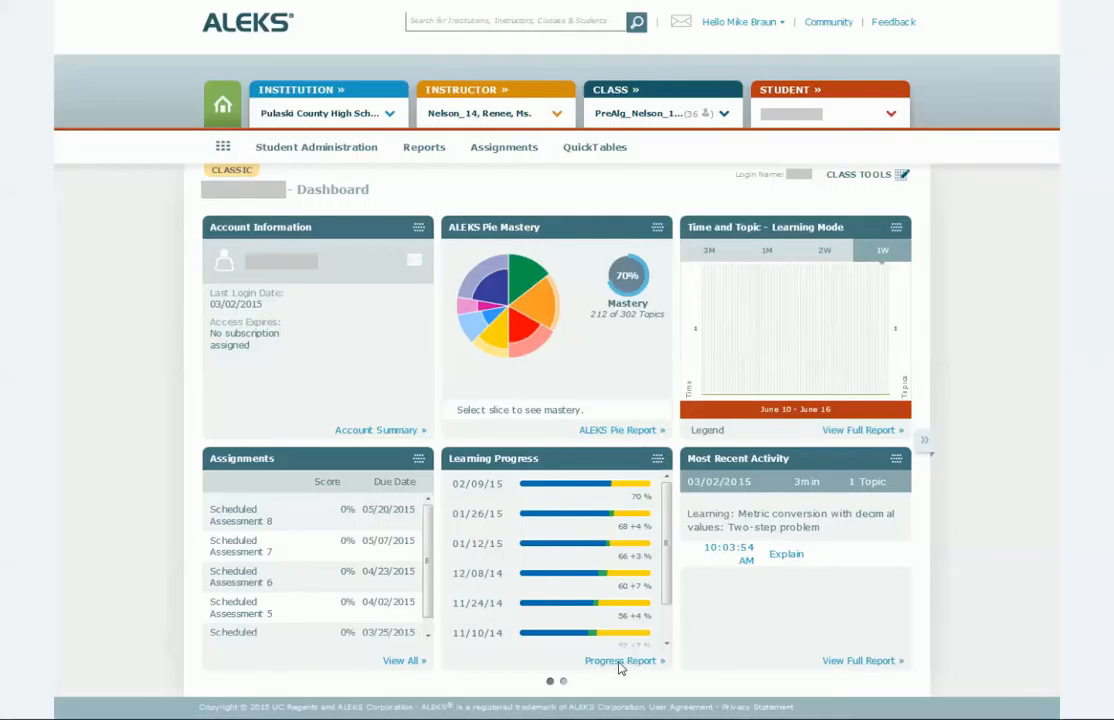
Open the student's Progress Report from the Learning Progress summary and show the results for all classes
left_click(630, 661)
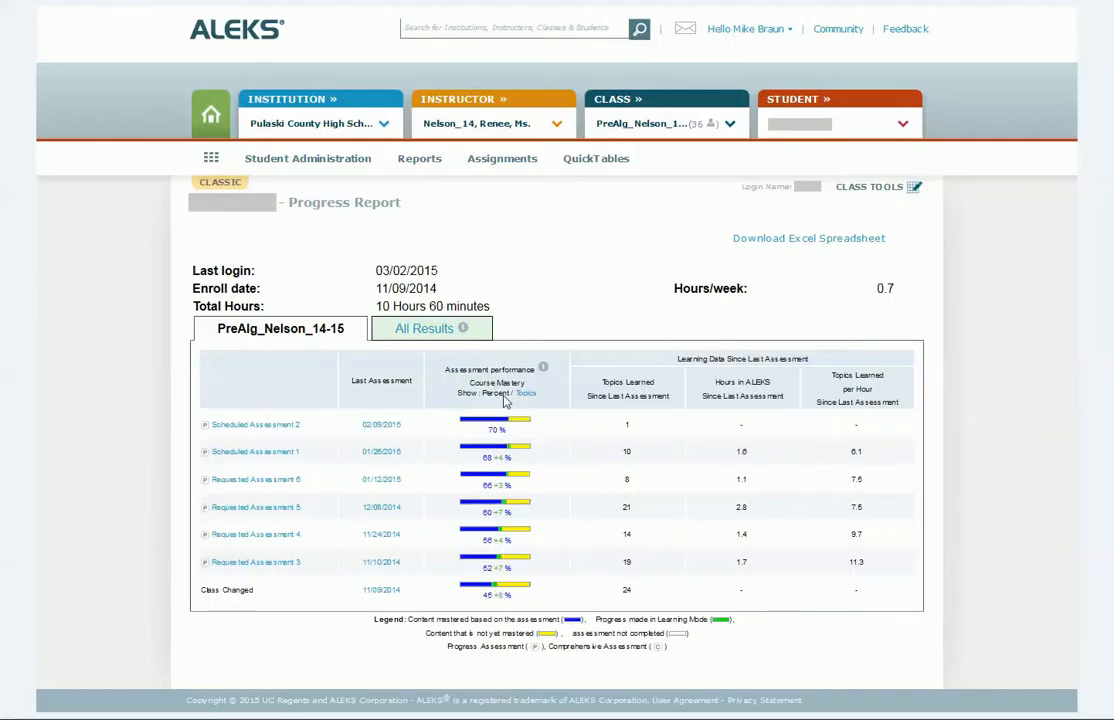
left_click(424, 330)
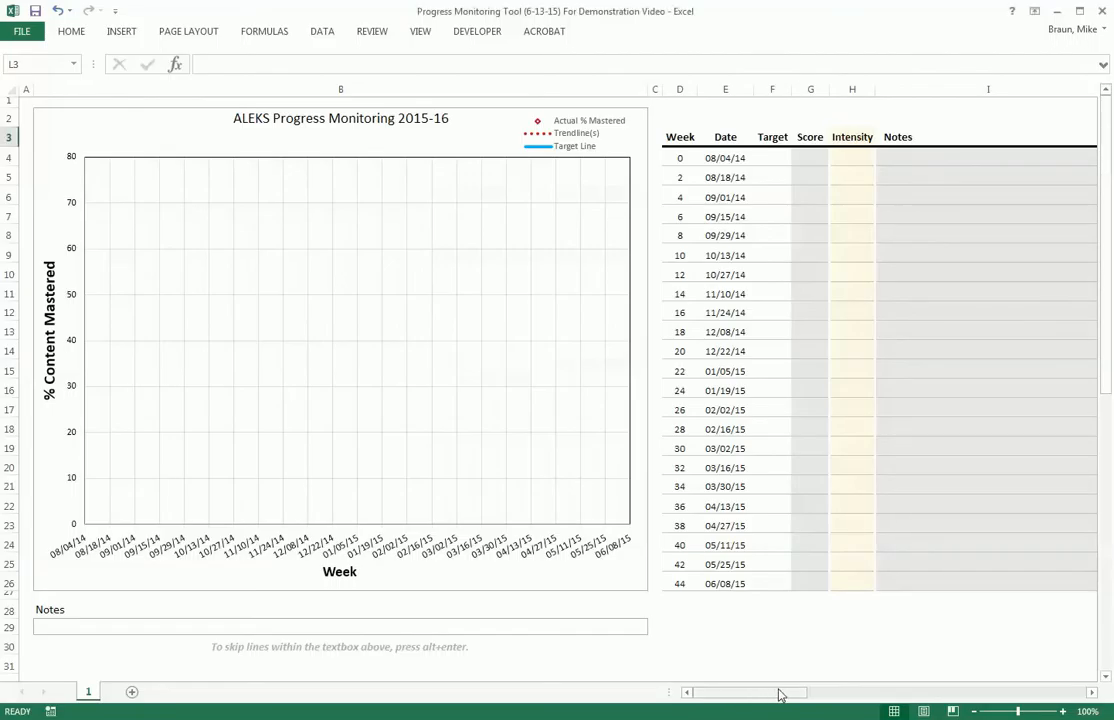
In the Excel progress monitoring workbook, enter Kermit the Frog as the student name and check the chart title and data table heading
left_click_drag(777, 699, 802, 701)
left_click(517, 156)
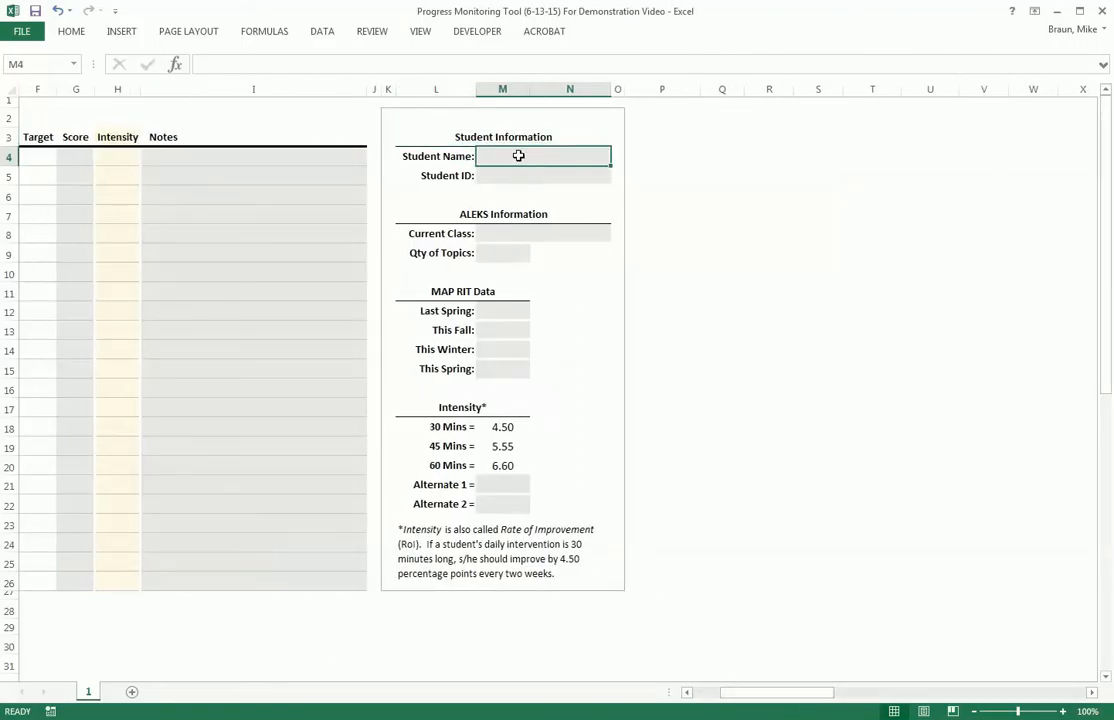
type("Kermit the Frog")
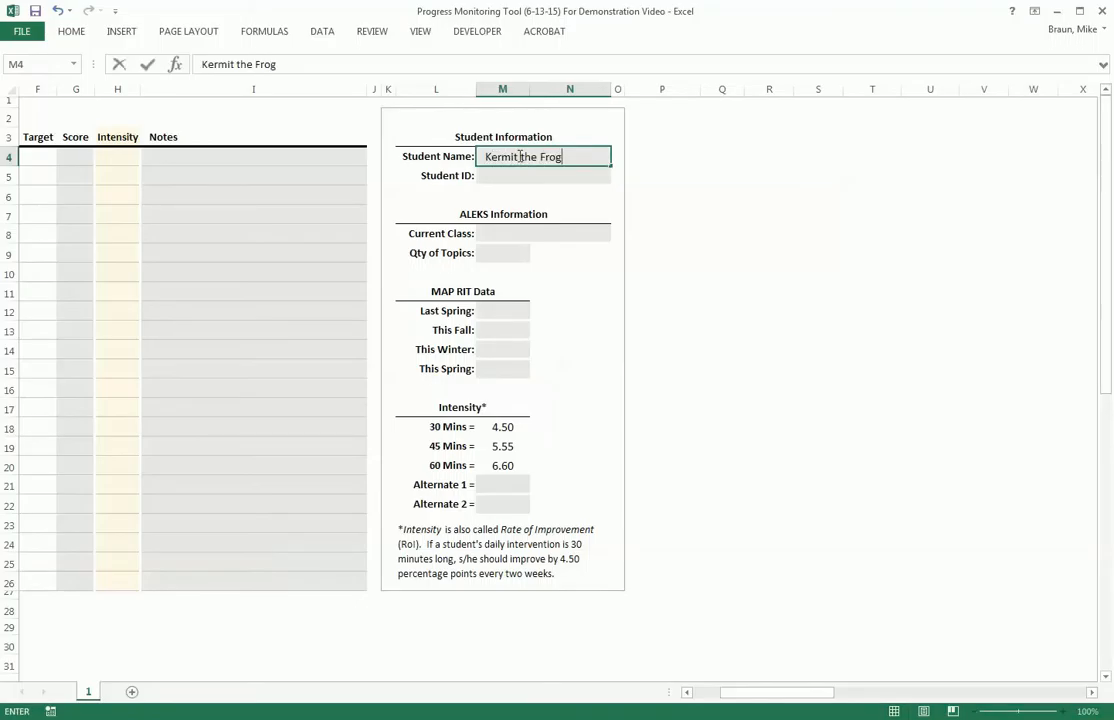
key("Return")
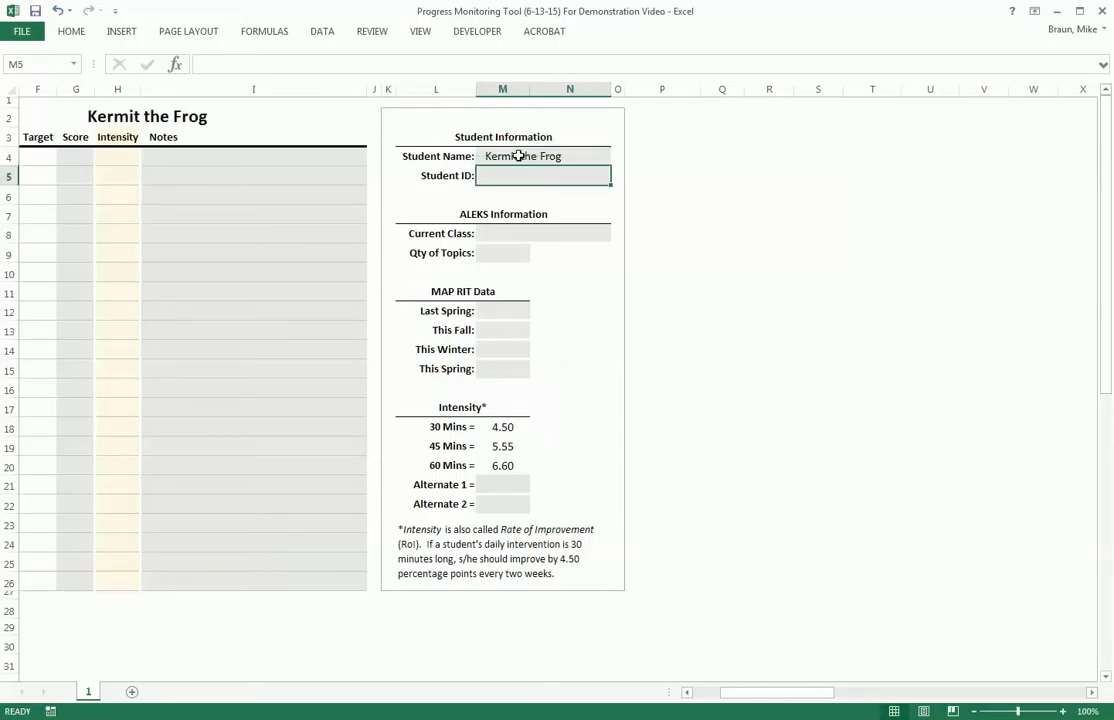
left_click_drag(809, 697, 766, 703)
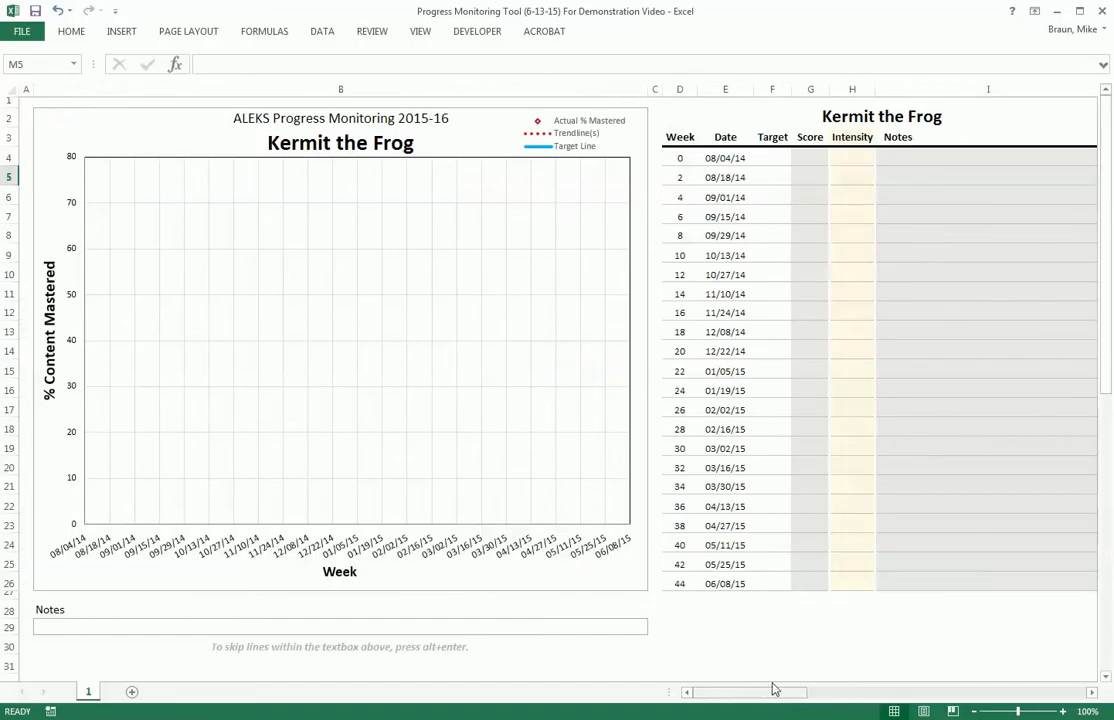
left_click_drag(680, 157, 912, 312)
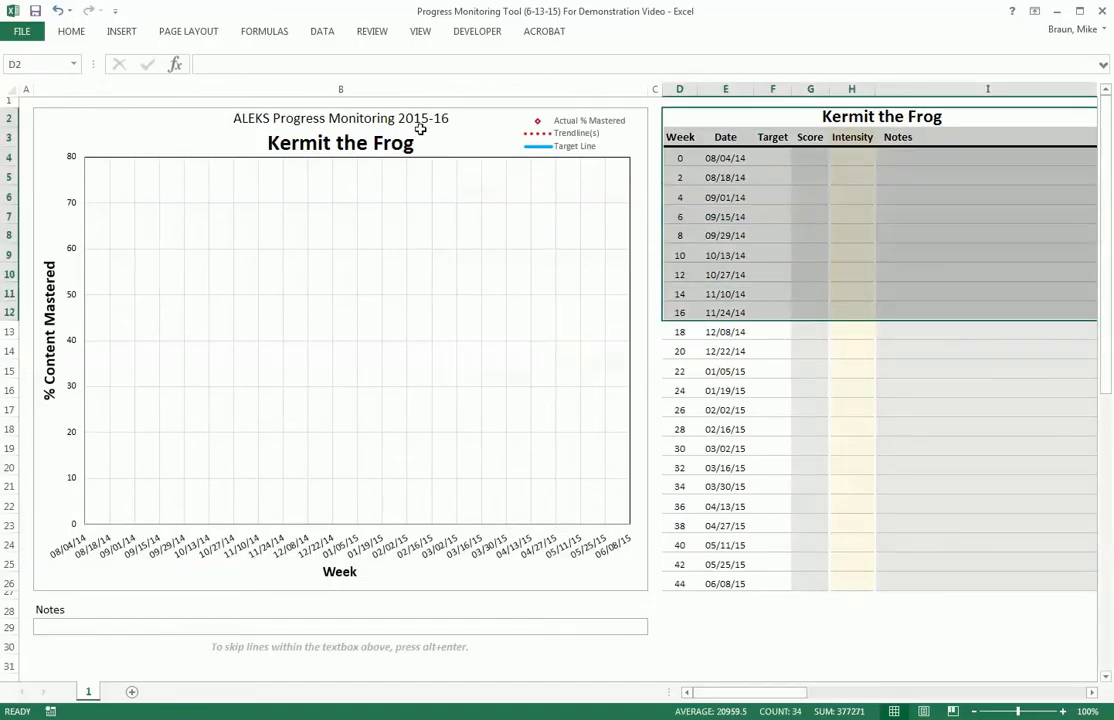
left_click(403, 214)
left_click(860, 116)
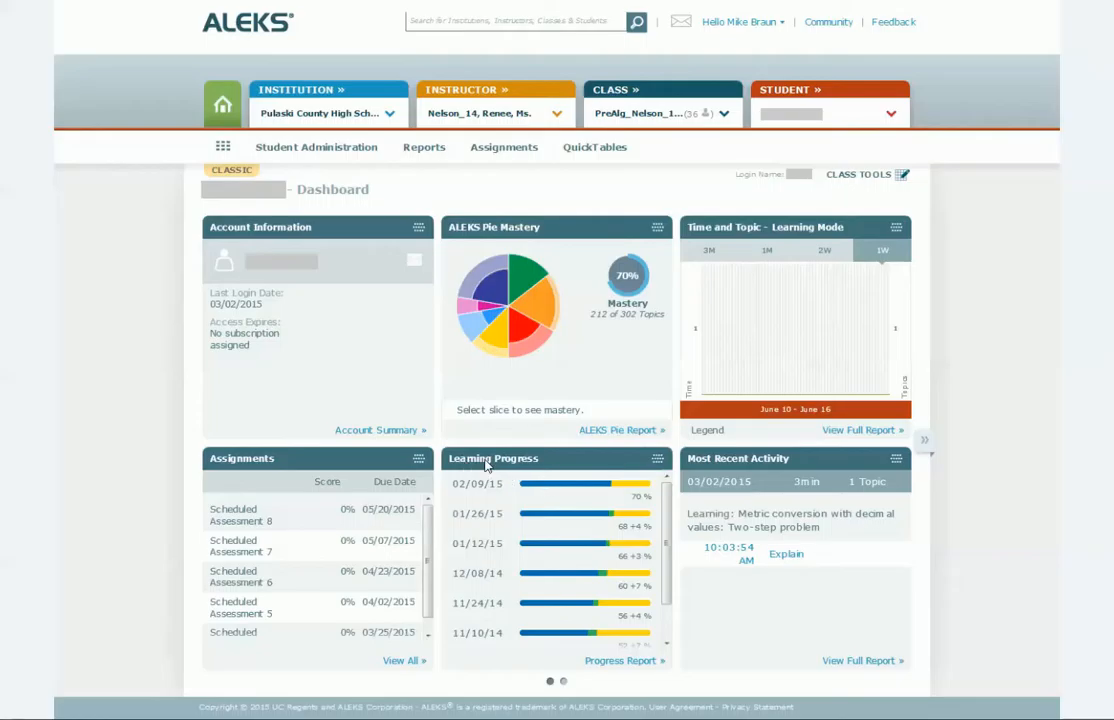
Consult the oldest entry in the ALEKS Learning Progress list and enter 45 as the 10/27/14 score in the Excel table
scroll(525, 562, "down", 1)
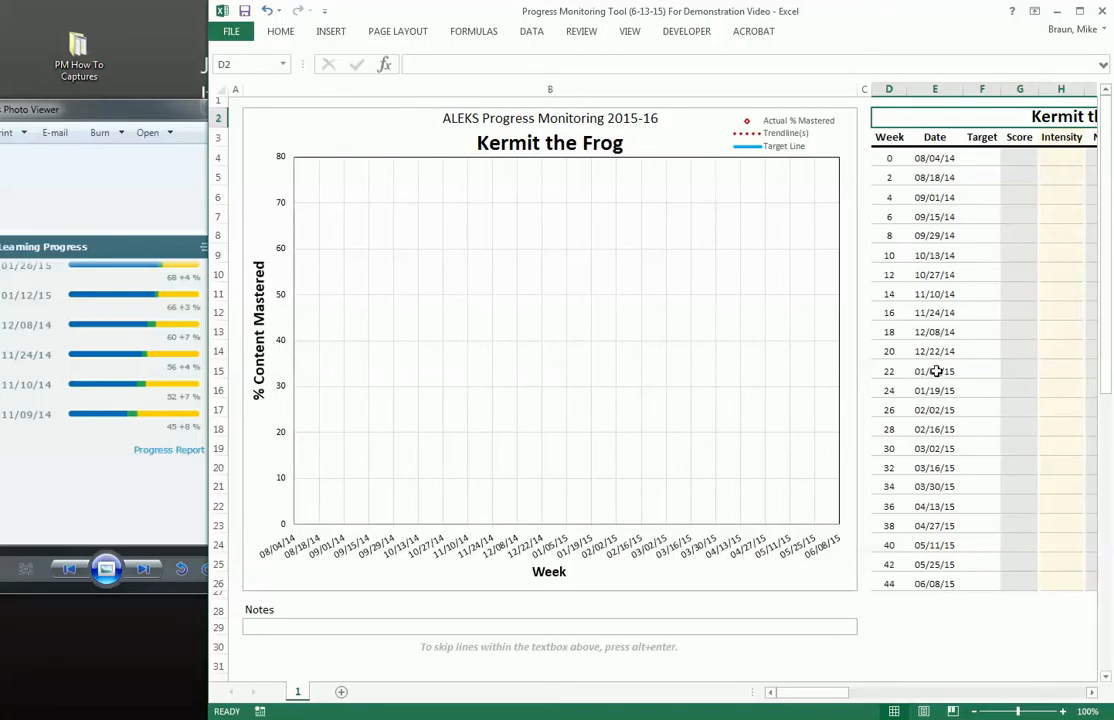
left_click(942, 293)
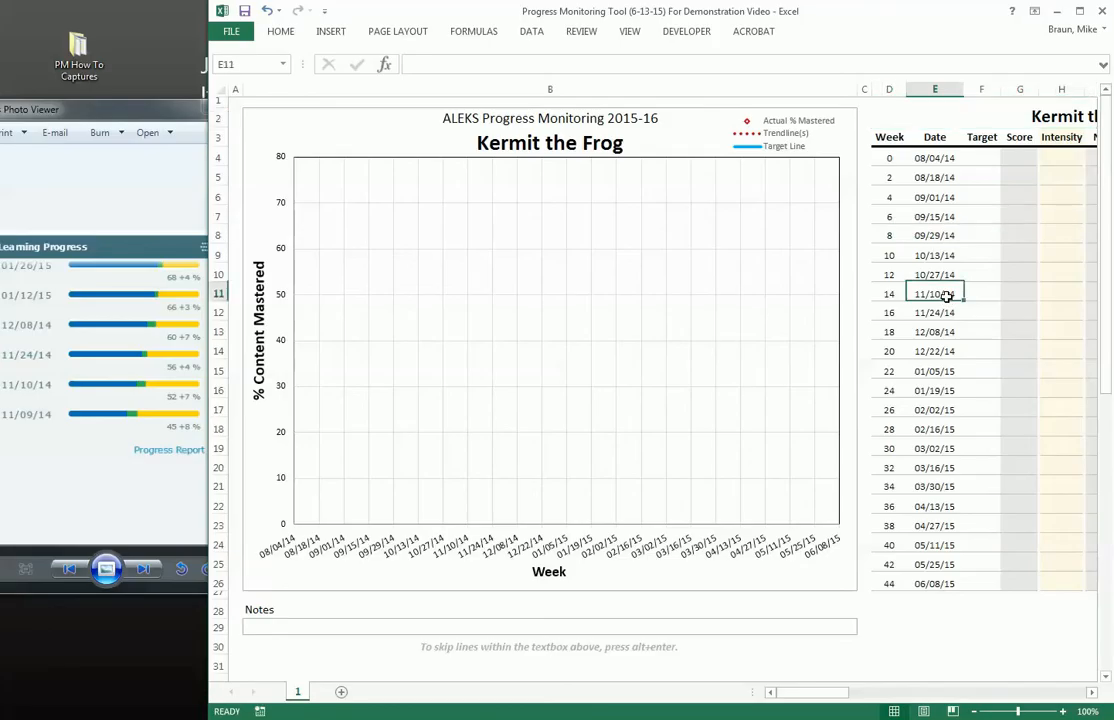
left_click(940, 275)
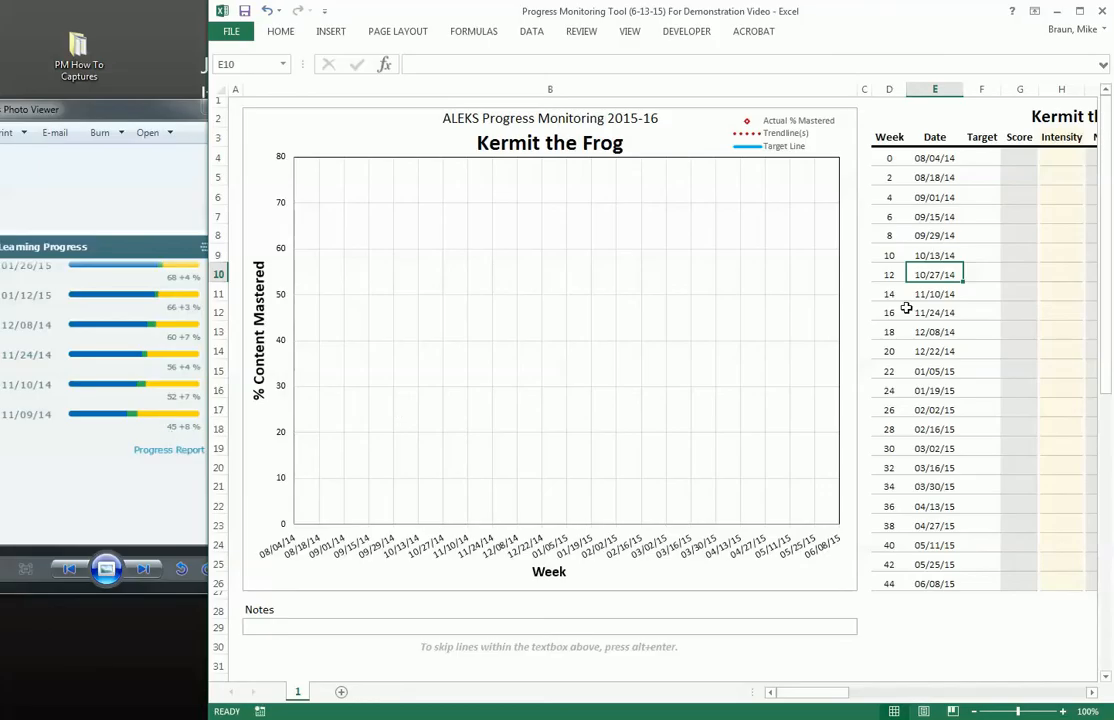
left_click(1017, 275)
type("45")
key("Return")
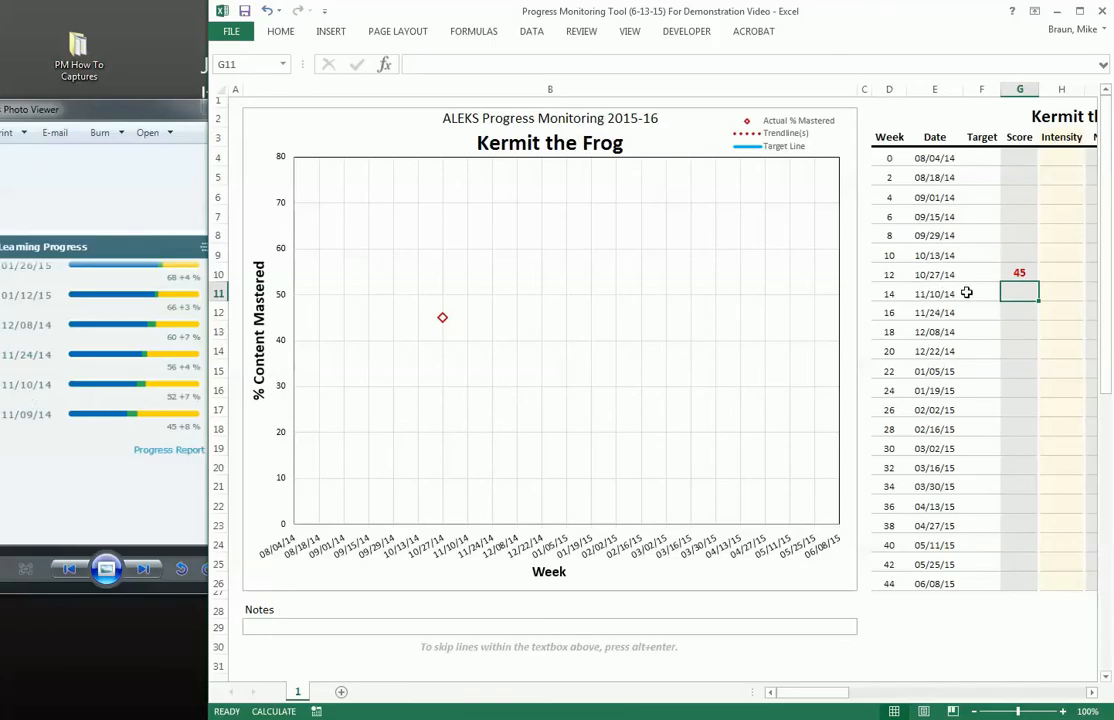
Enter the scores 52 for 11/10/14, 56 for 11/24/14 and 60 for 12/08/14
type("52")
key("Return")
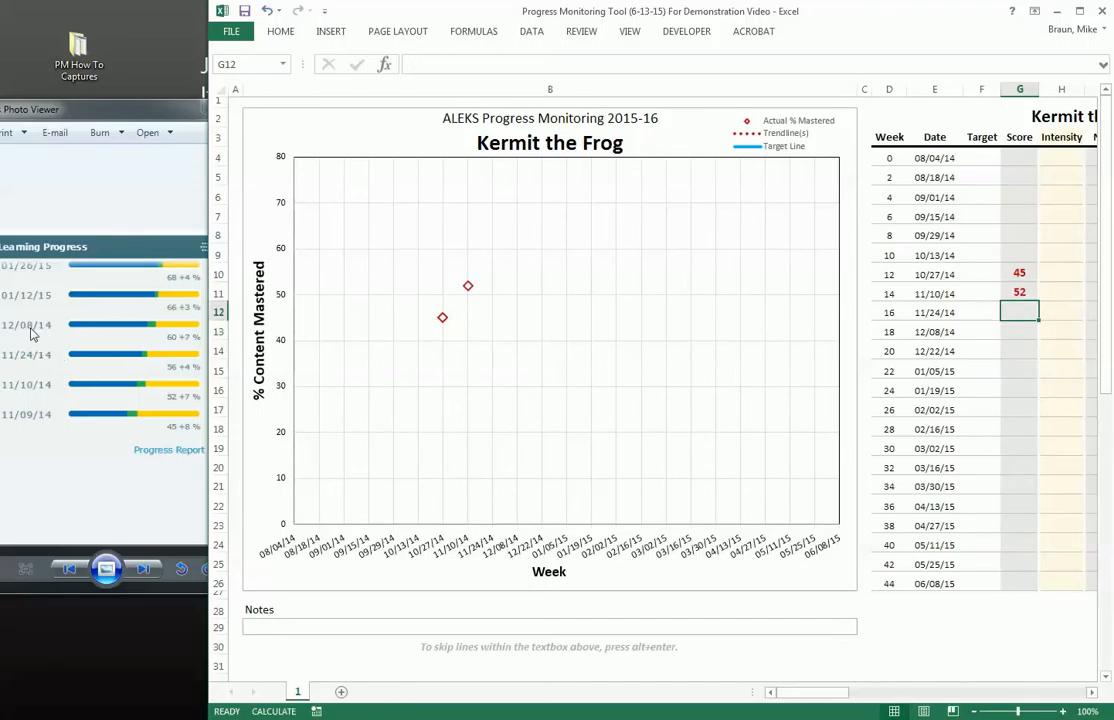
type("56")
key("Return")
type("60")
key("Return")
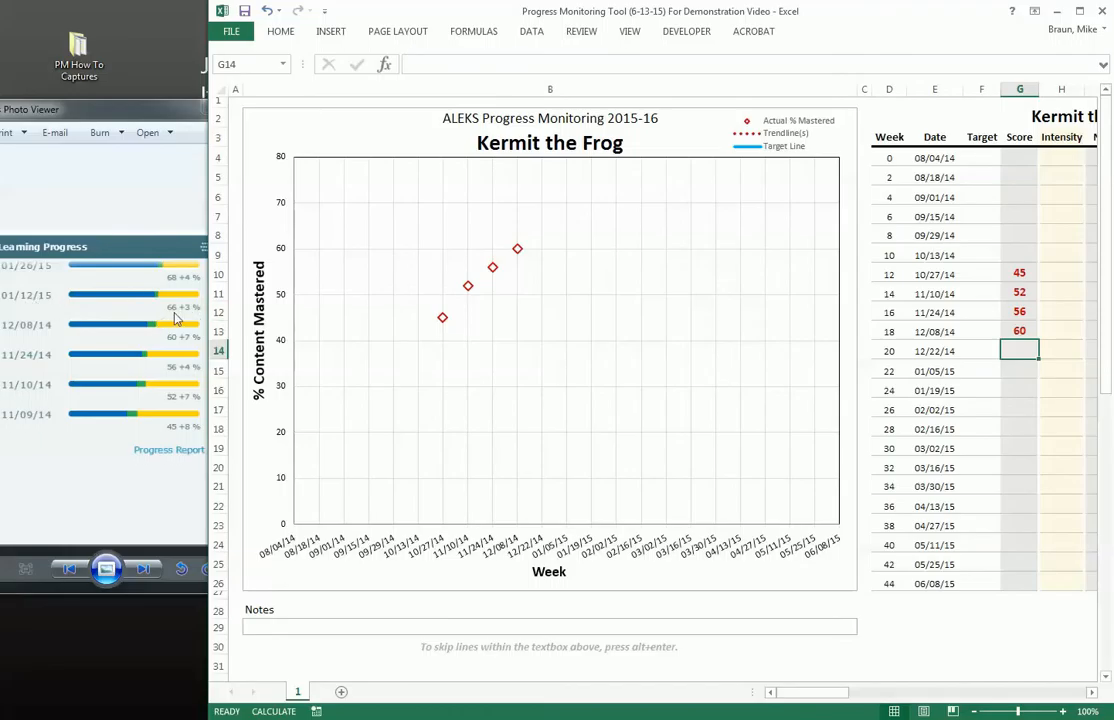
Enter the scores 66 for 01/05/15 and 68 for 01/19/15, leaving 12/22/14 blank
left_click(933, 391)
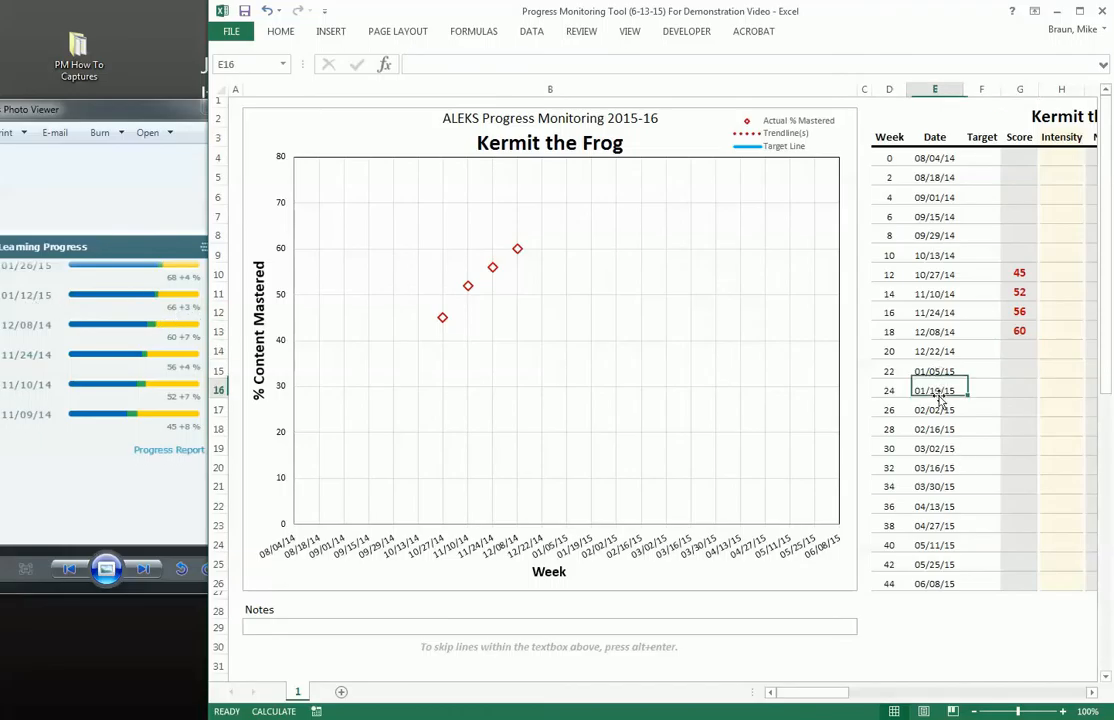
left_click(925, 372)
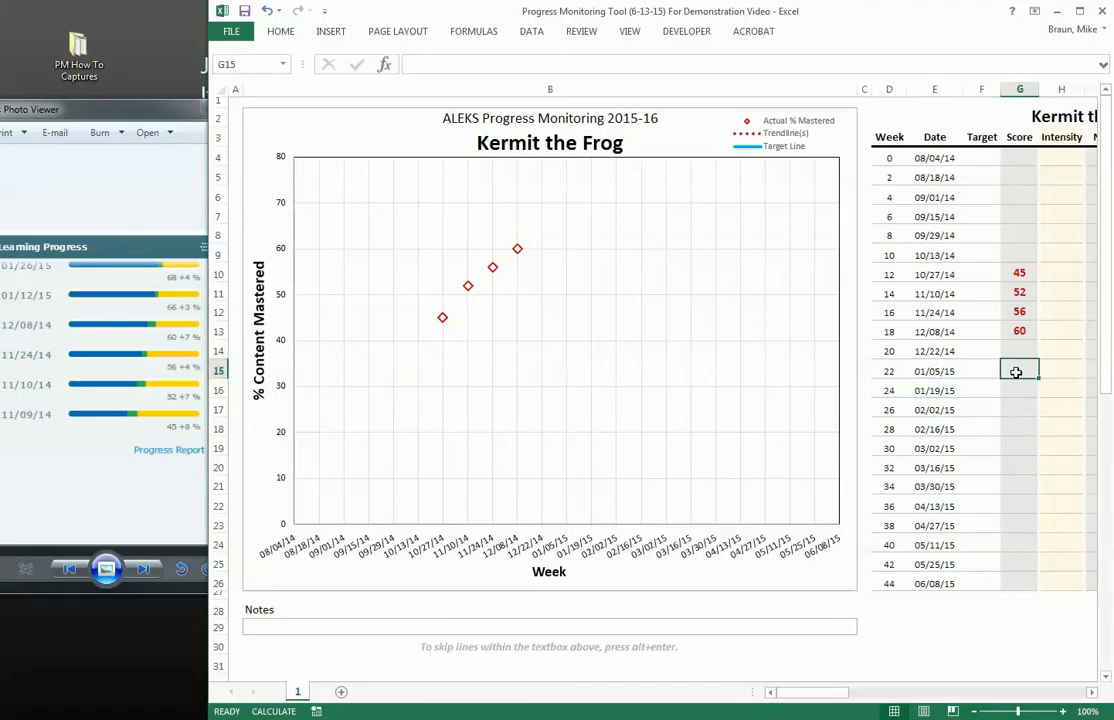
type("66")
key("Return")
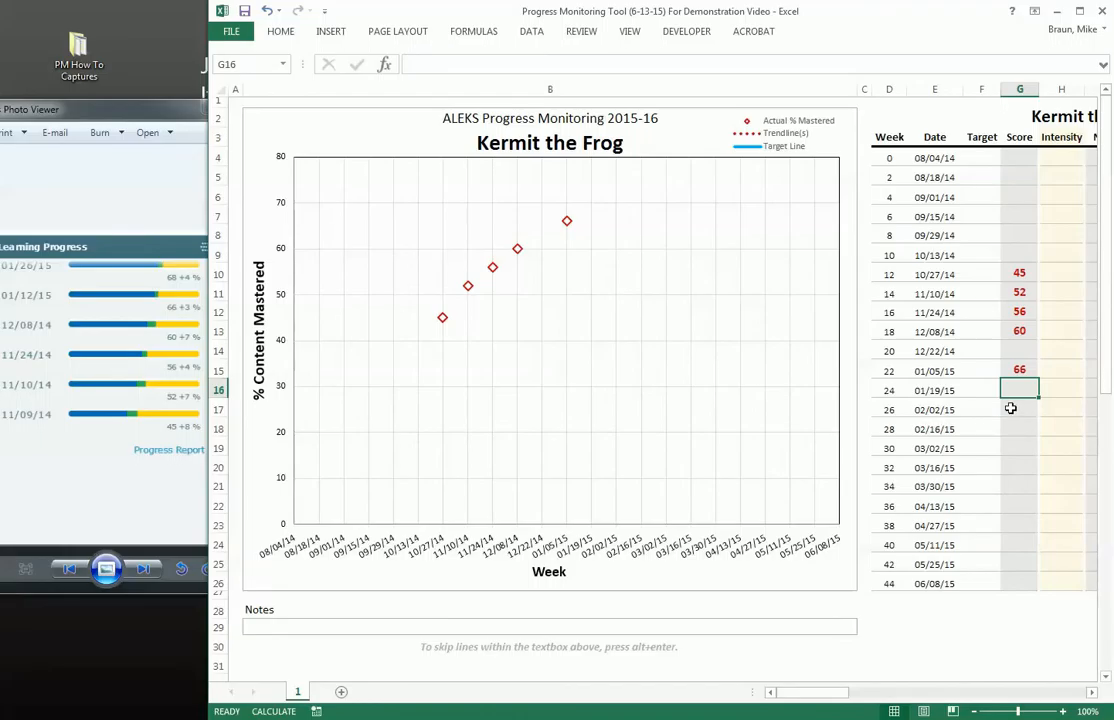
type("68")
key("Return")
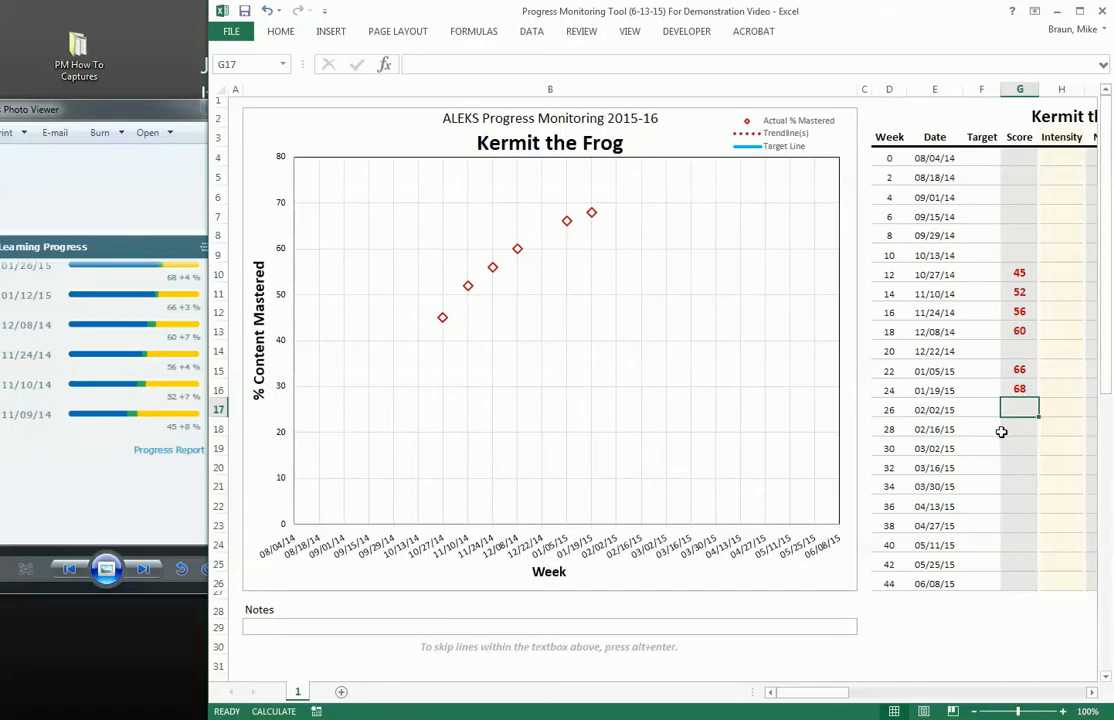
Enlarge the workbook window to full screen and set the intensity for 10/27/14 to 30 Mins
left_click_drag(205, 430, 5, 430)
key("super+Up")
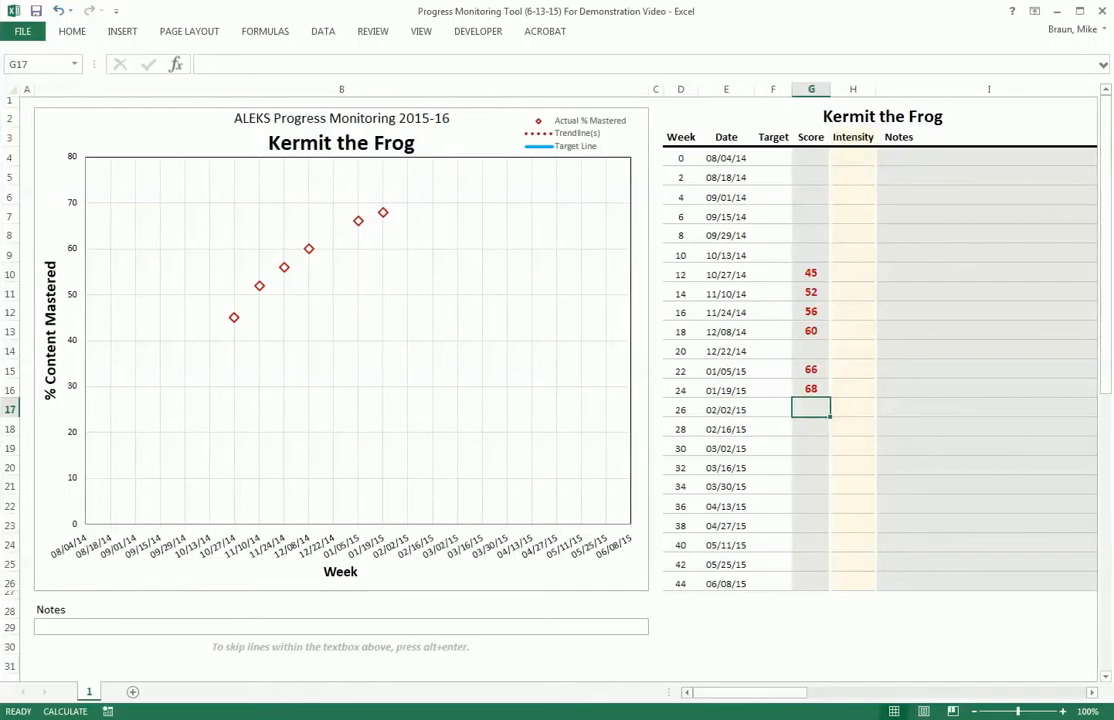
left_click(811, 273)
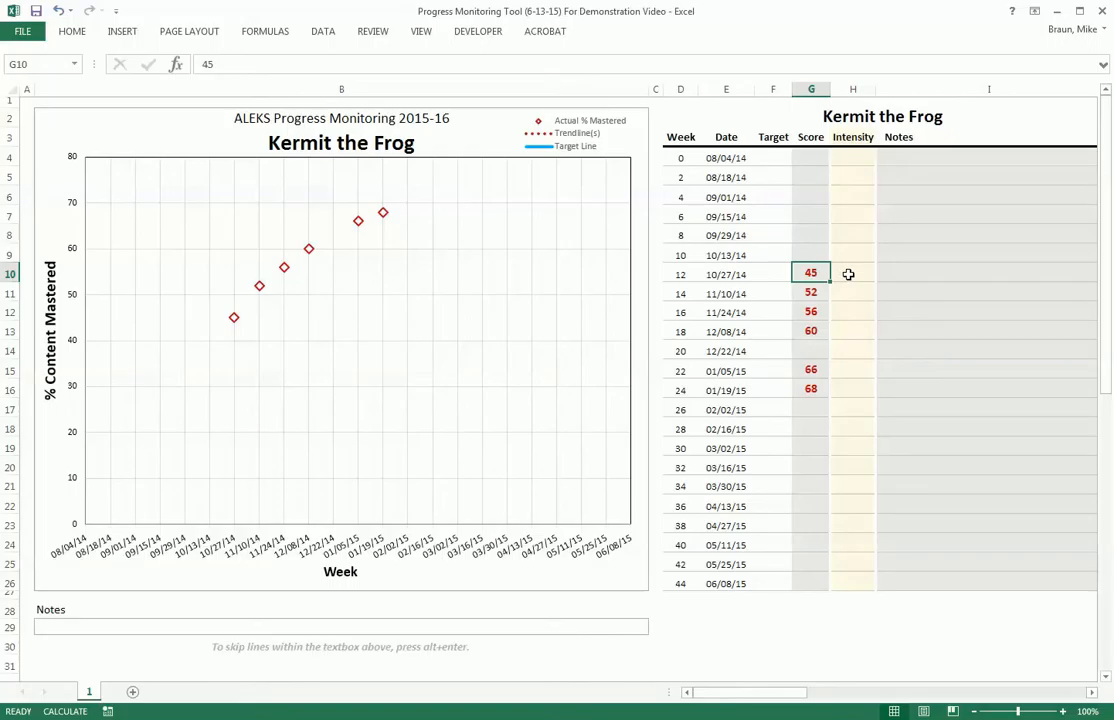
left_click(848, 275)
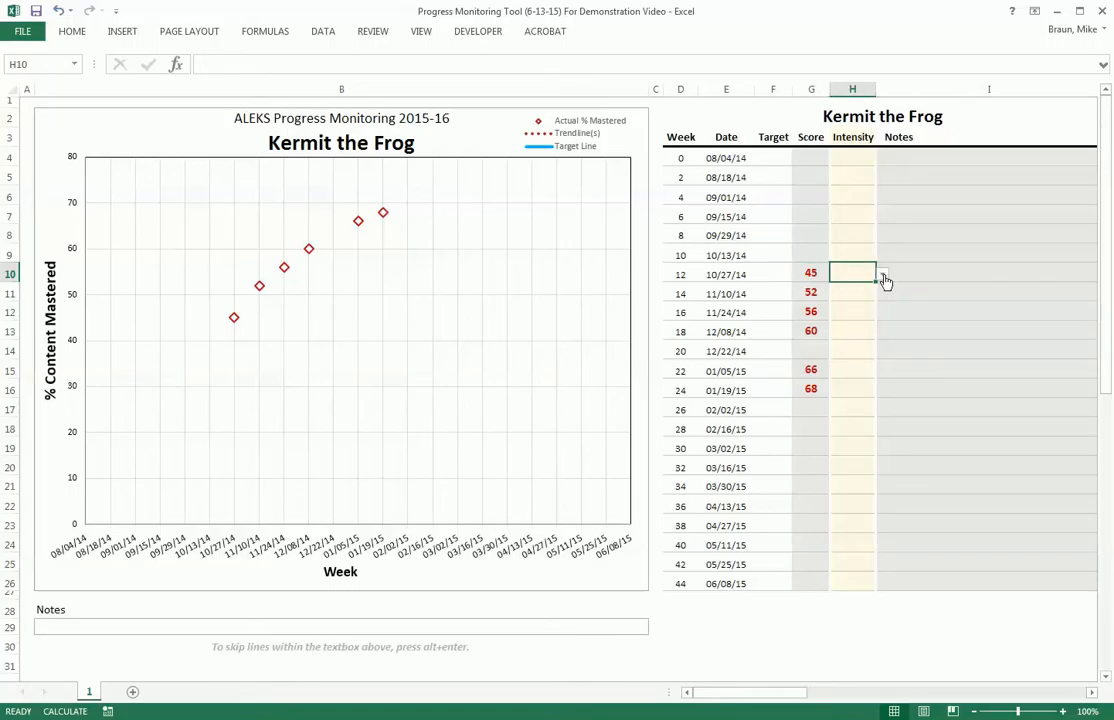
left_click(885, 278)
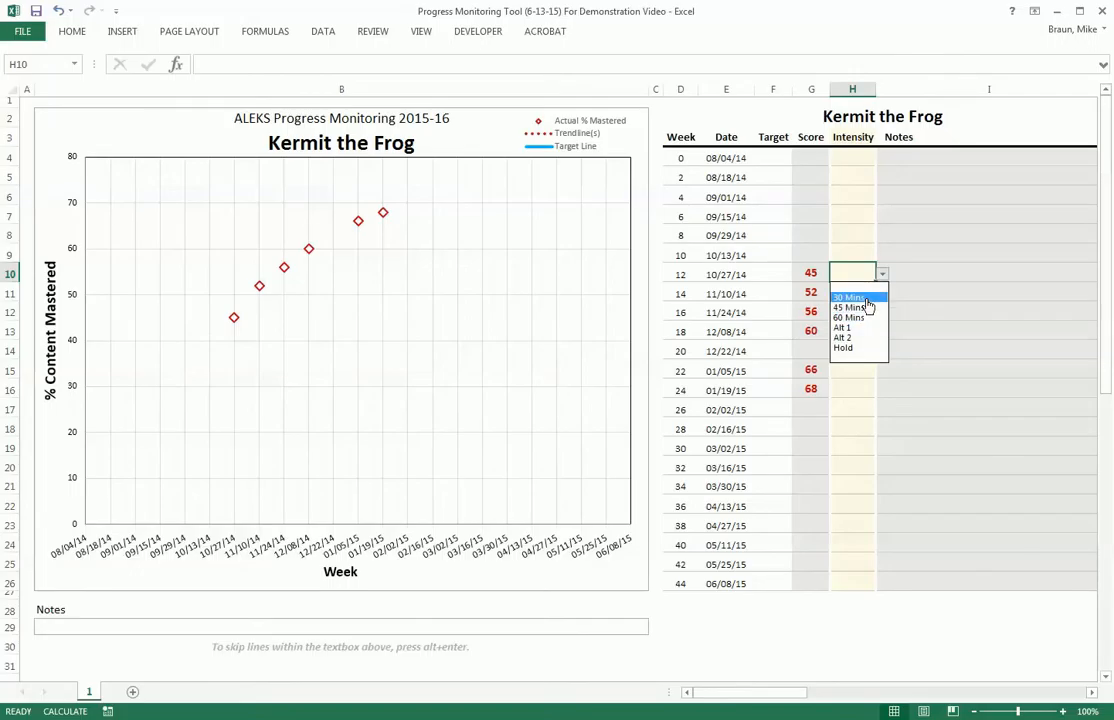
left_click(864, 298)
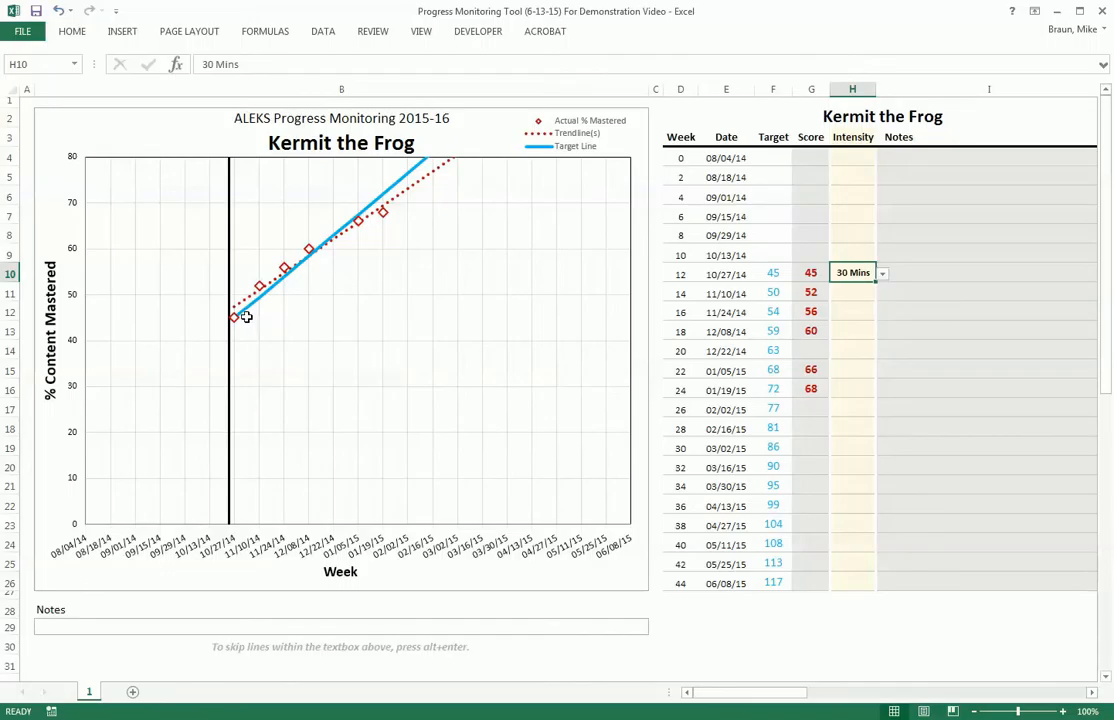
Try intensities of 45 Mins and 60 Mins for 10/27/14 and return it to 30 Mins
mouse_move(244, 319)
left_click(882, 275)
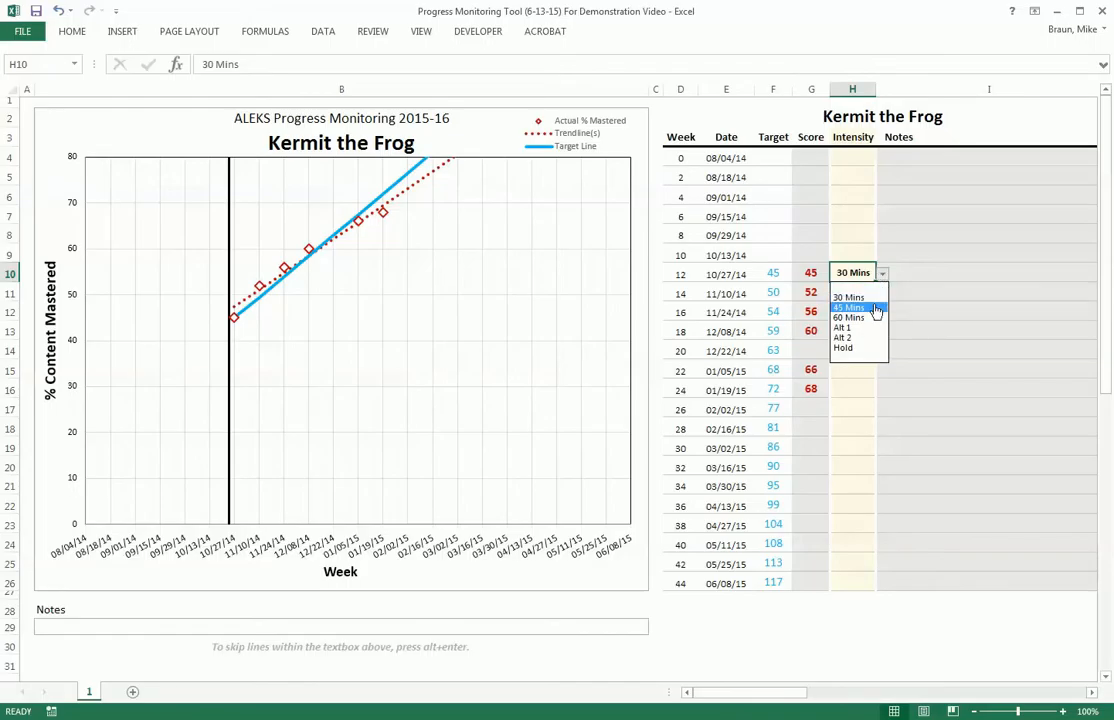
left_click(876, 308)
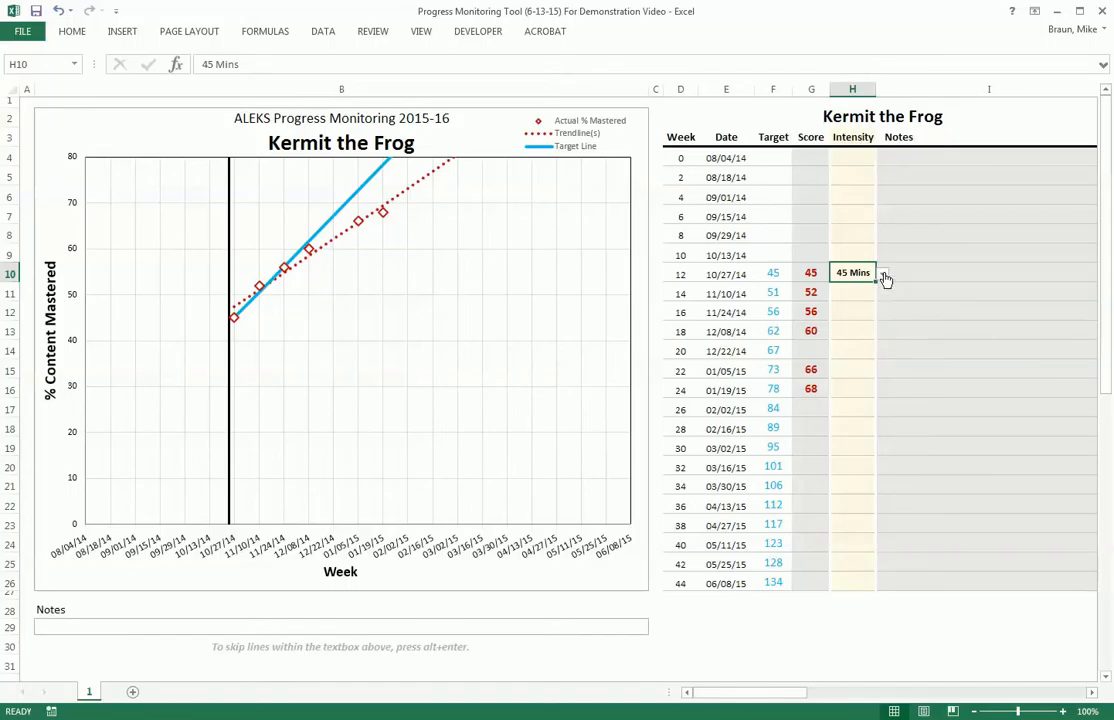
left_click(884, 277)
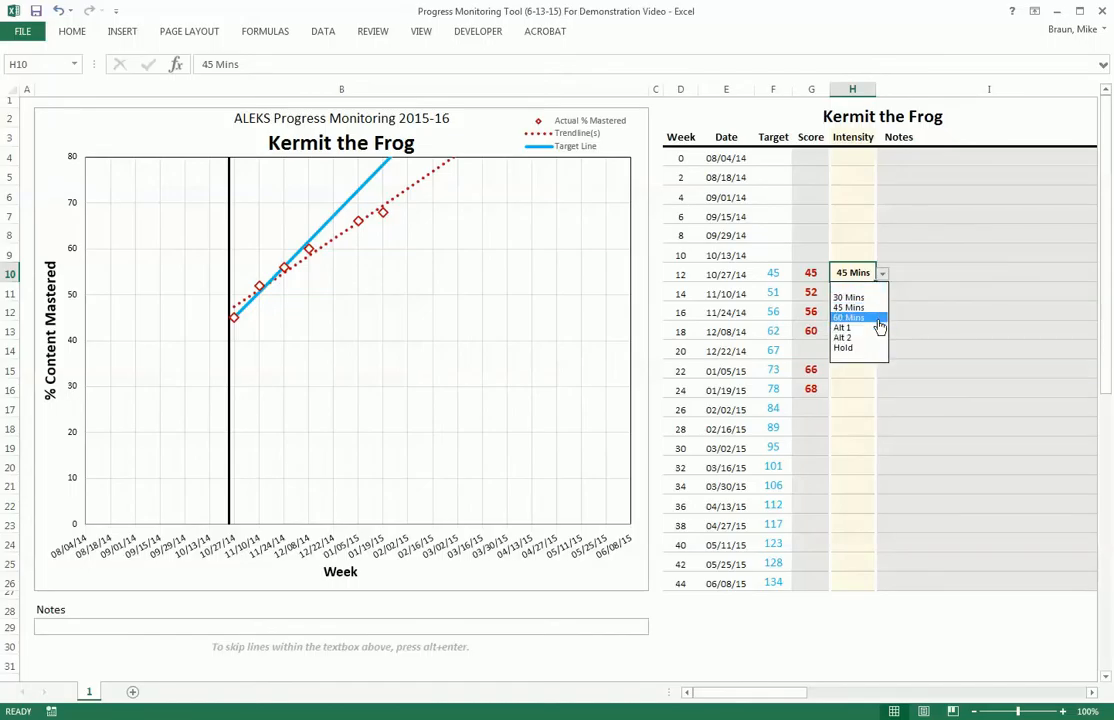
left_click(879, 318)
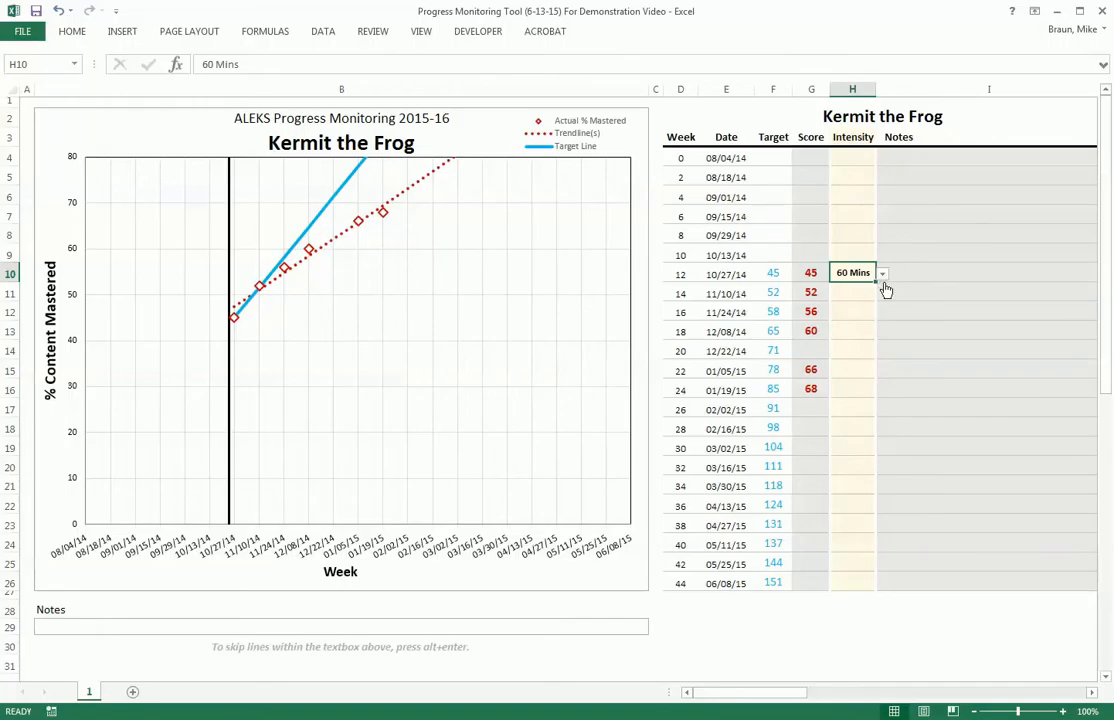
left_click(882, 276)
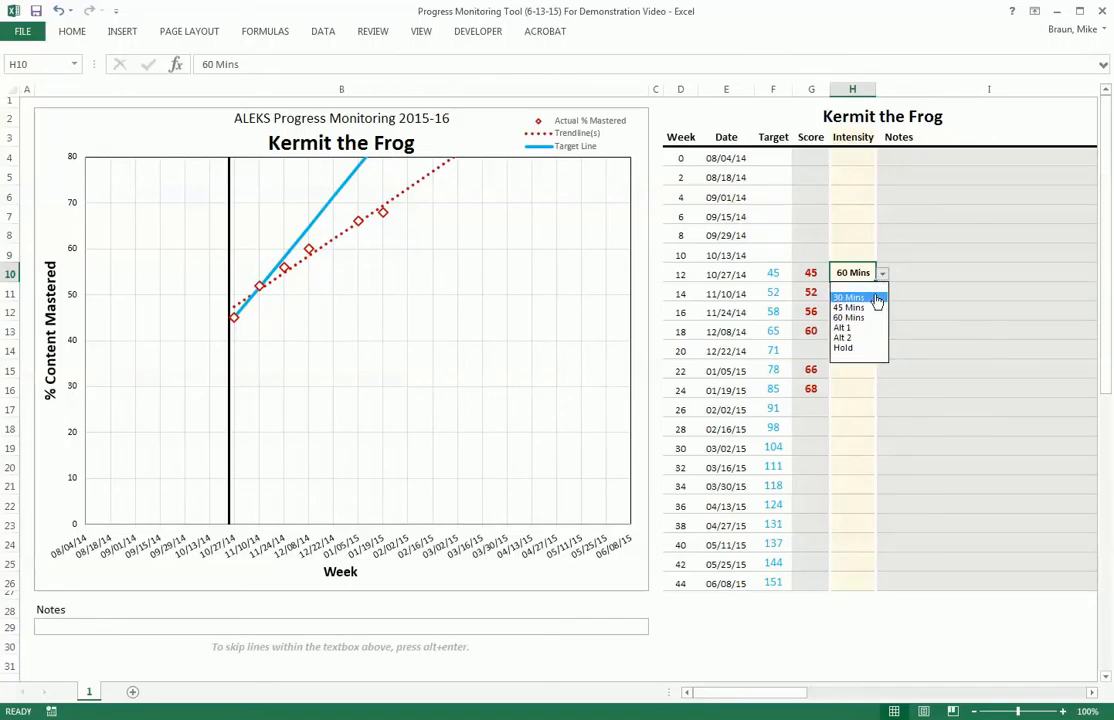
left_click(876, 298)
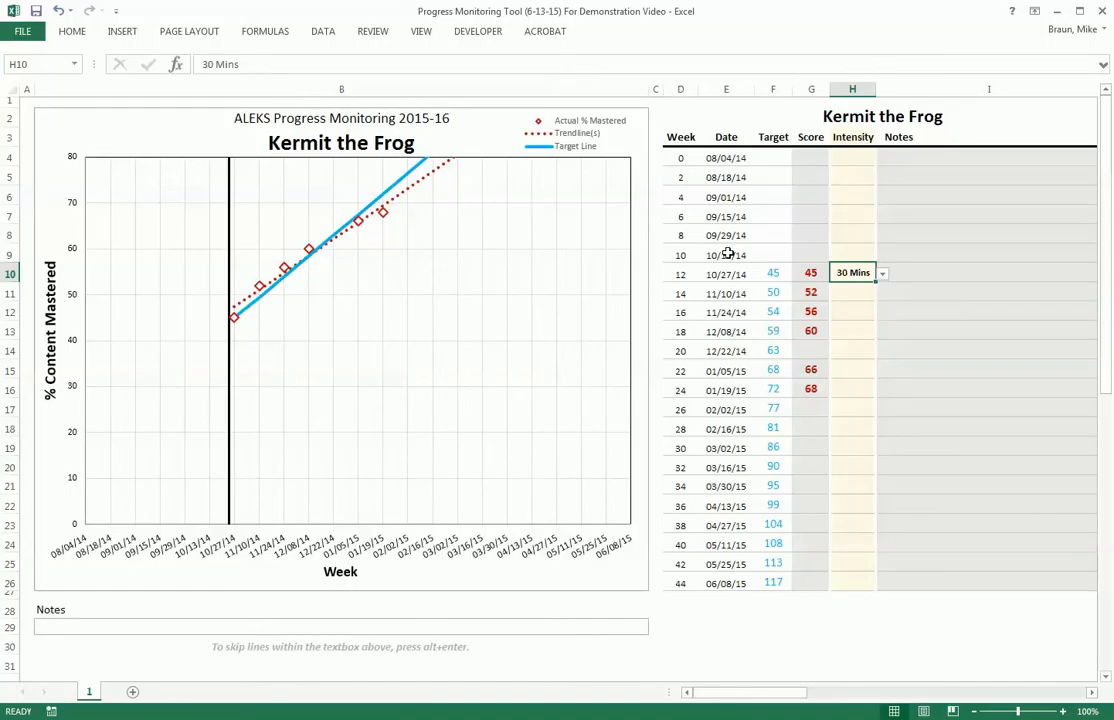
Try a score of 80 for 02/02/15 and delete that trial score
left_click_drag(806, 271, 813, 409)
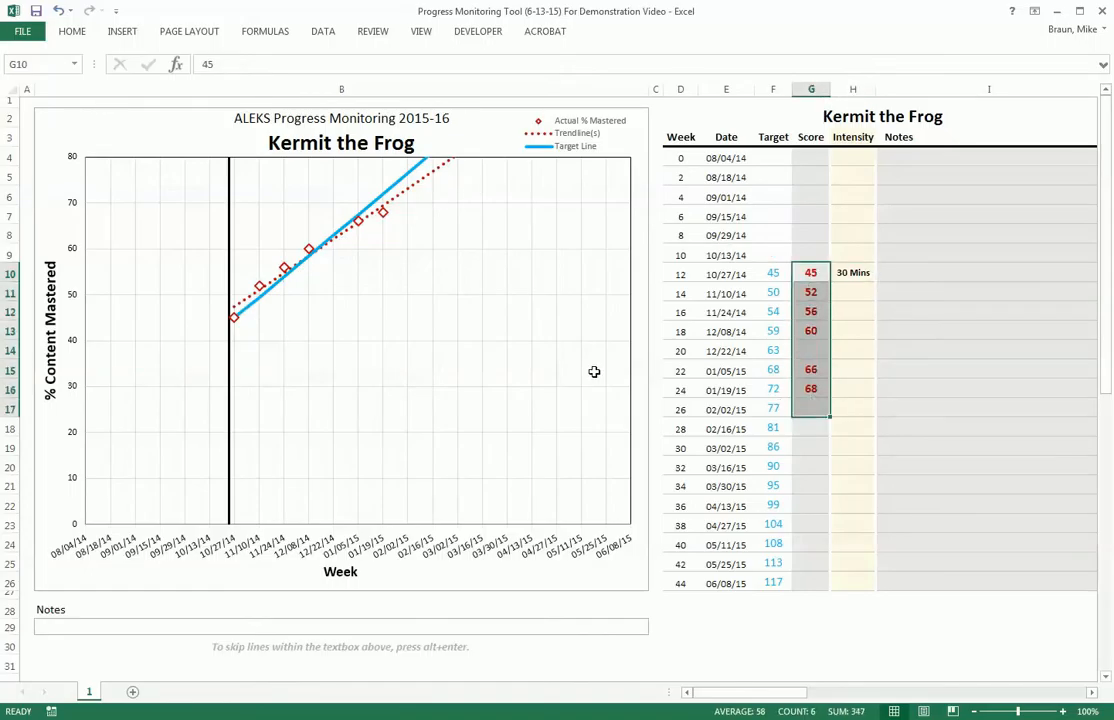
left_click(811, 388)
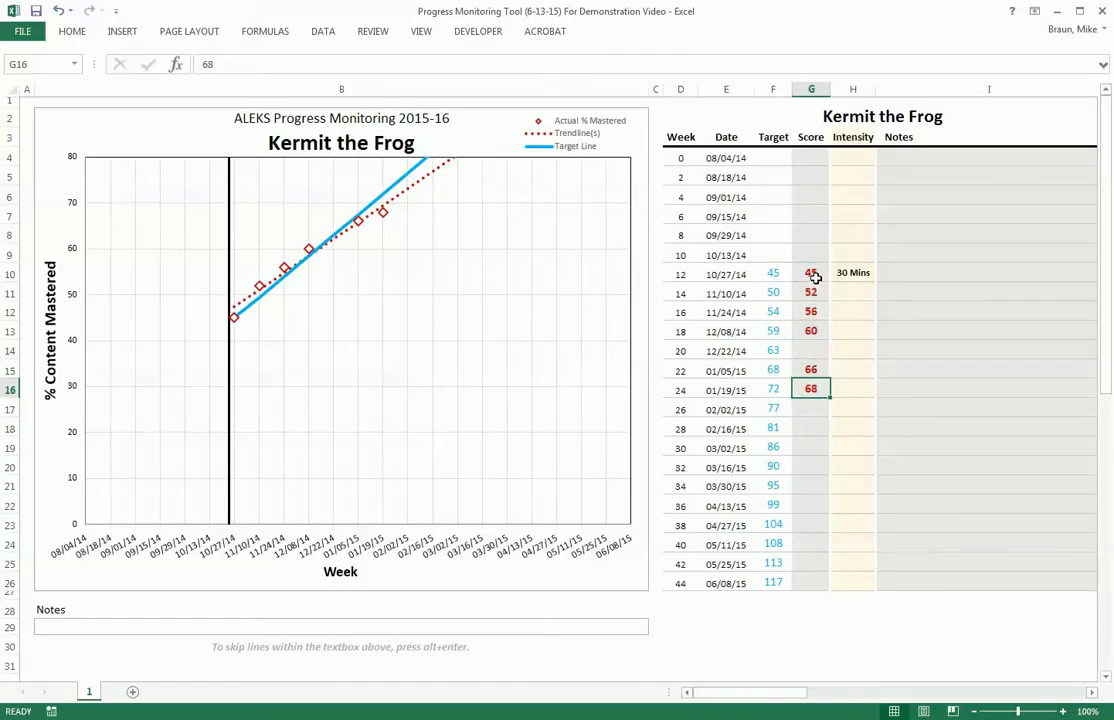
left_click(807, 403)
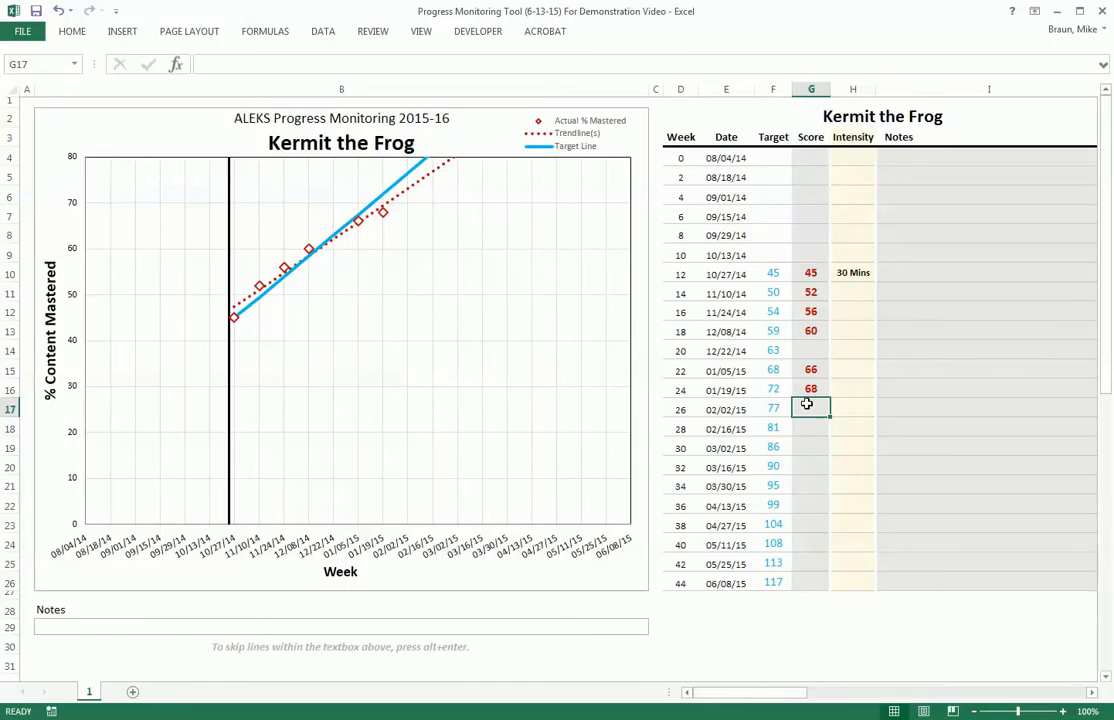
type("80")
key("Return")
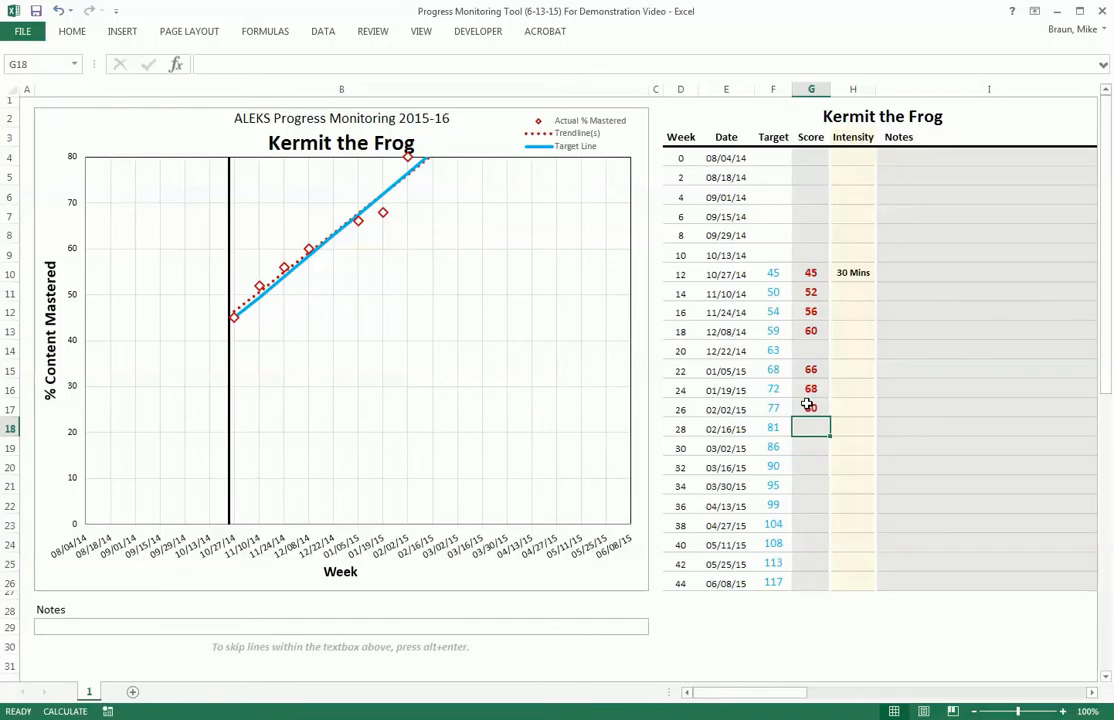
left_click(808, 406)
key("Delete")
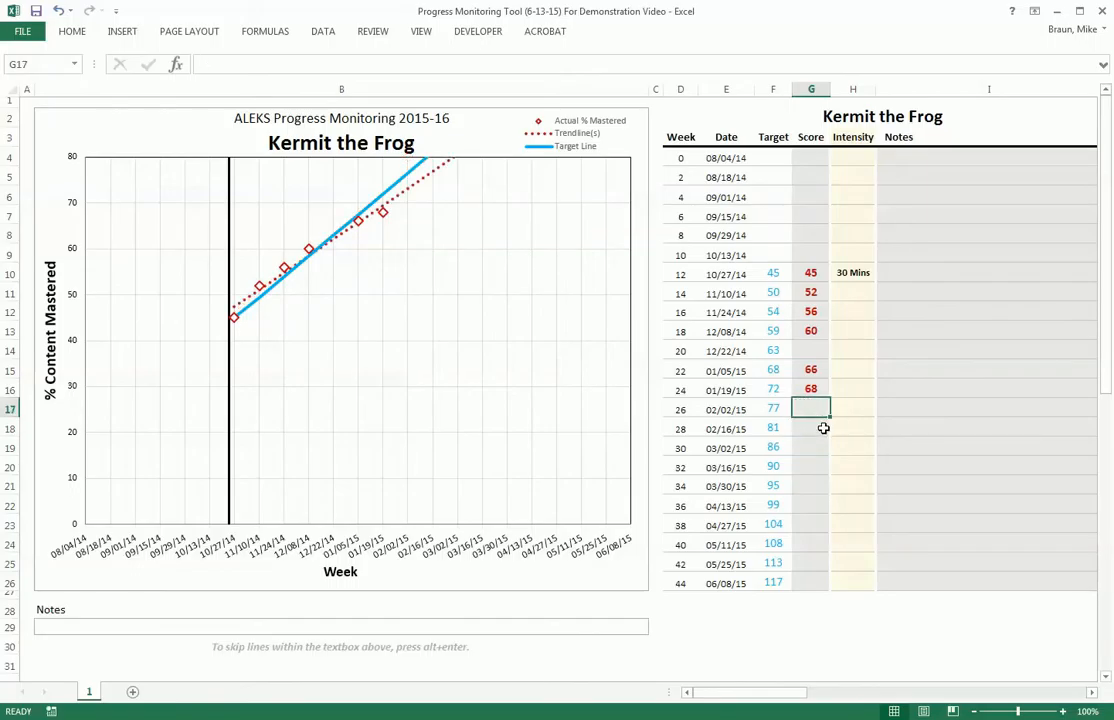
Try an intensity of 45 Mins for 01/05/15 and clear that trial entry
left_click(870, 277)
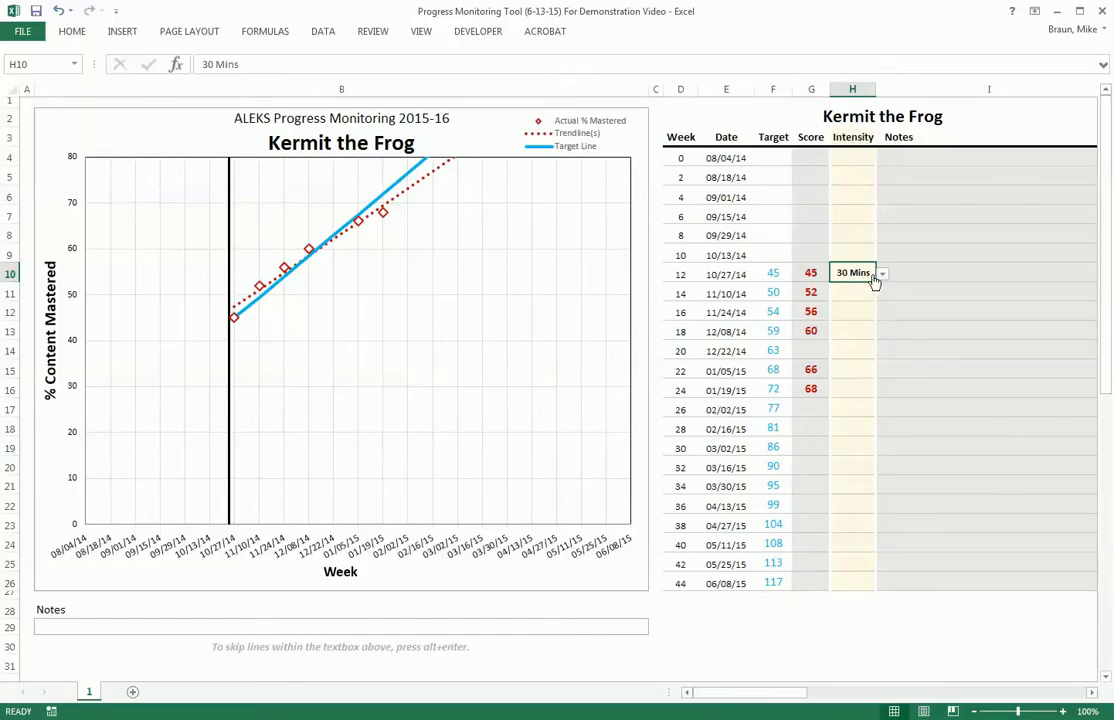
left_click(856, 370)
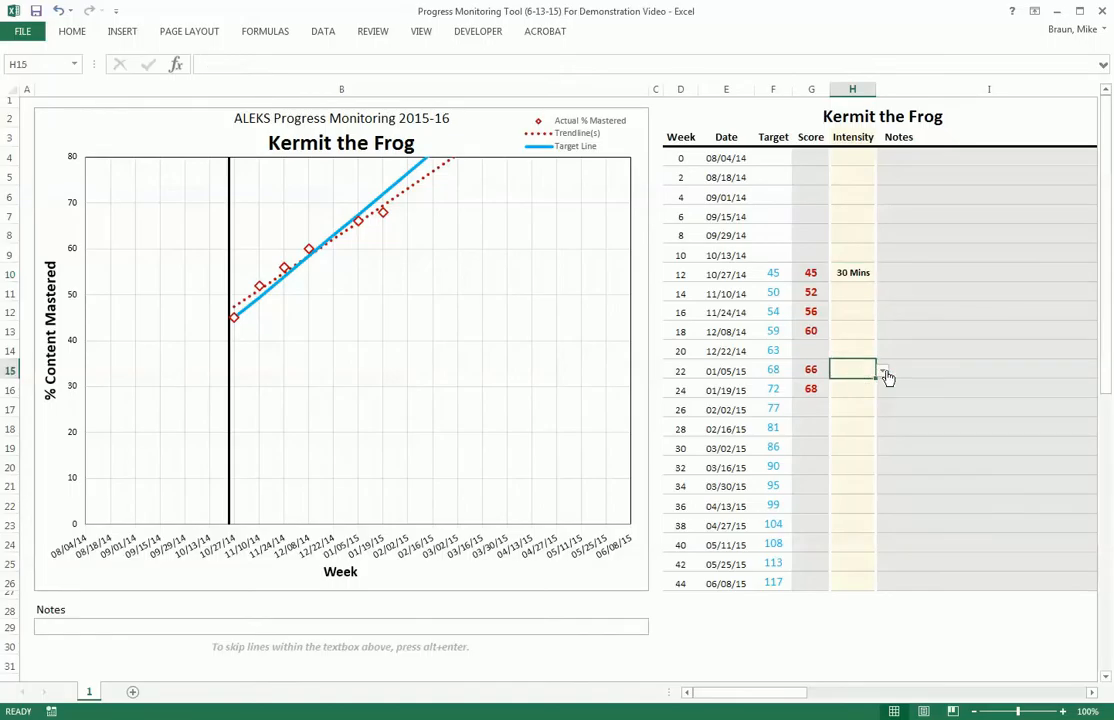
left_click(884, 373)
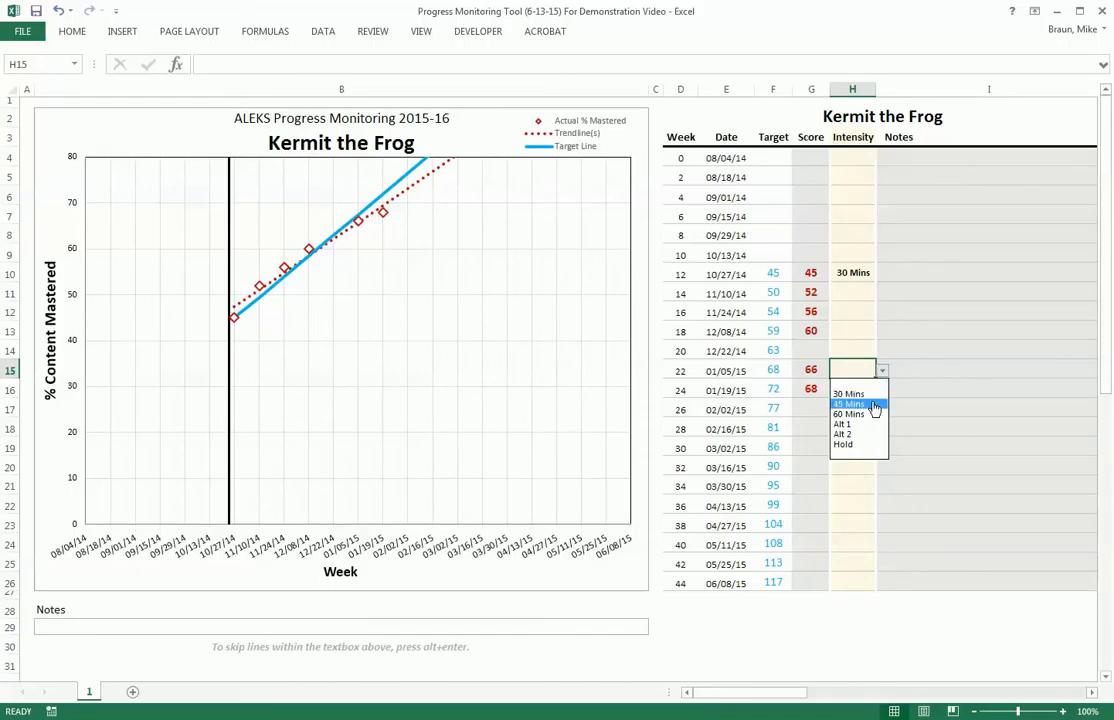
left_click(874, 407)
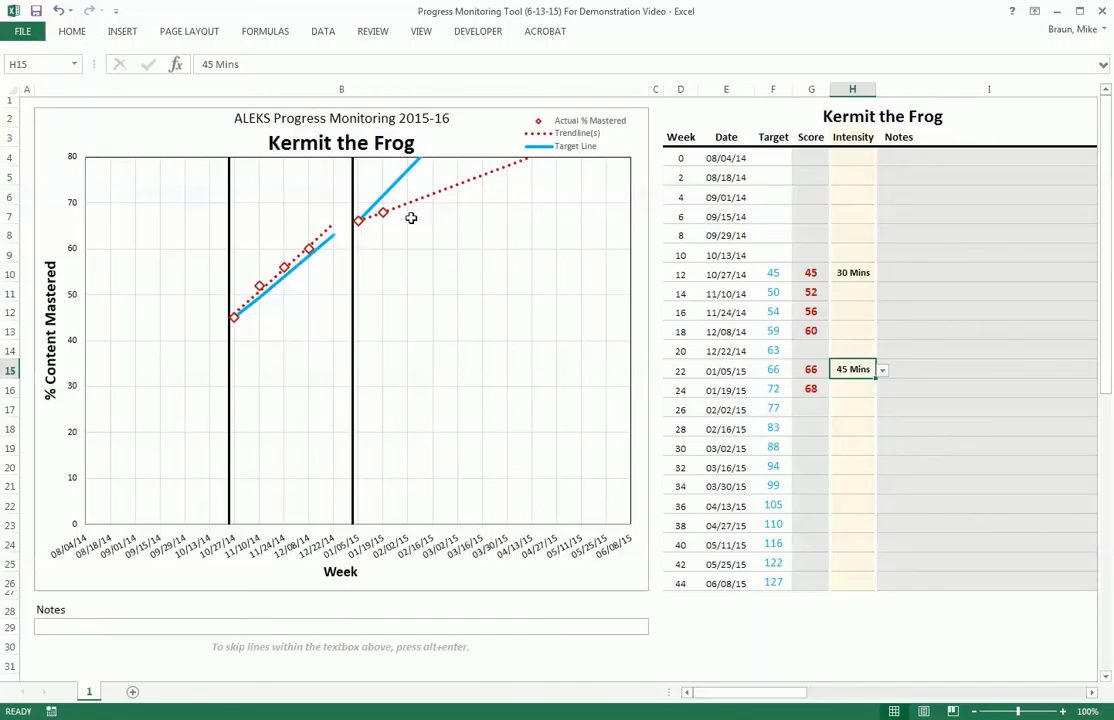
left_click(882, 373)
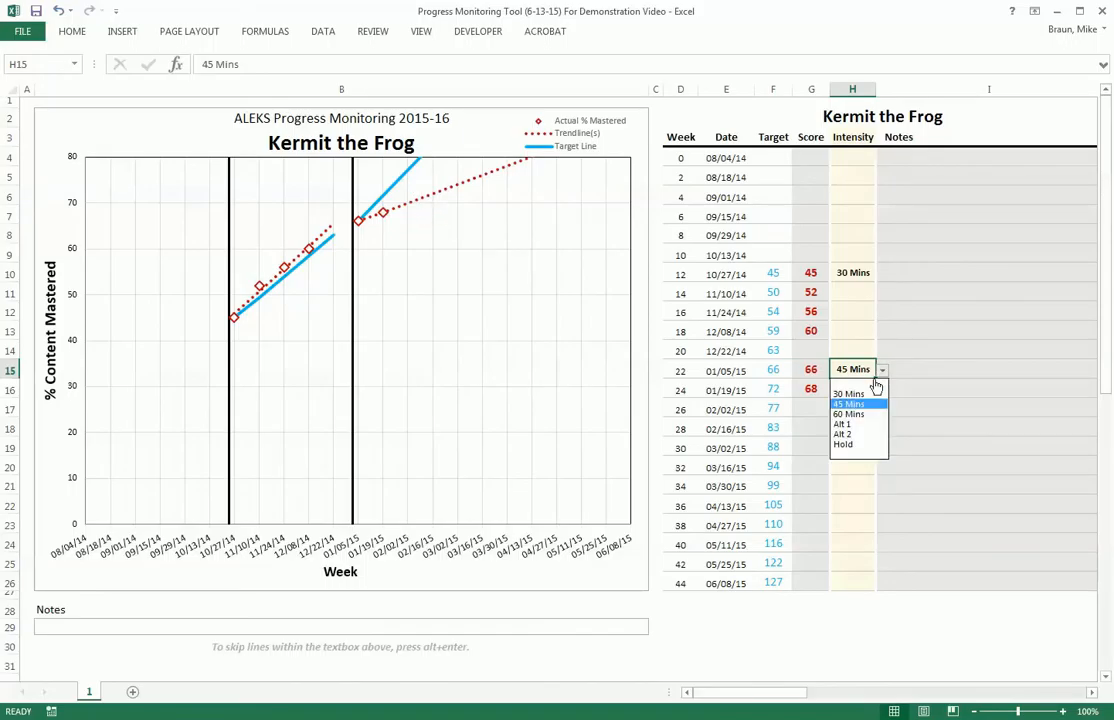
left_click(852, 386)
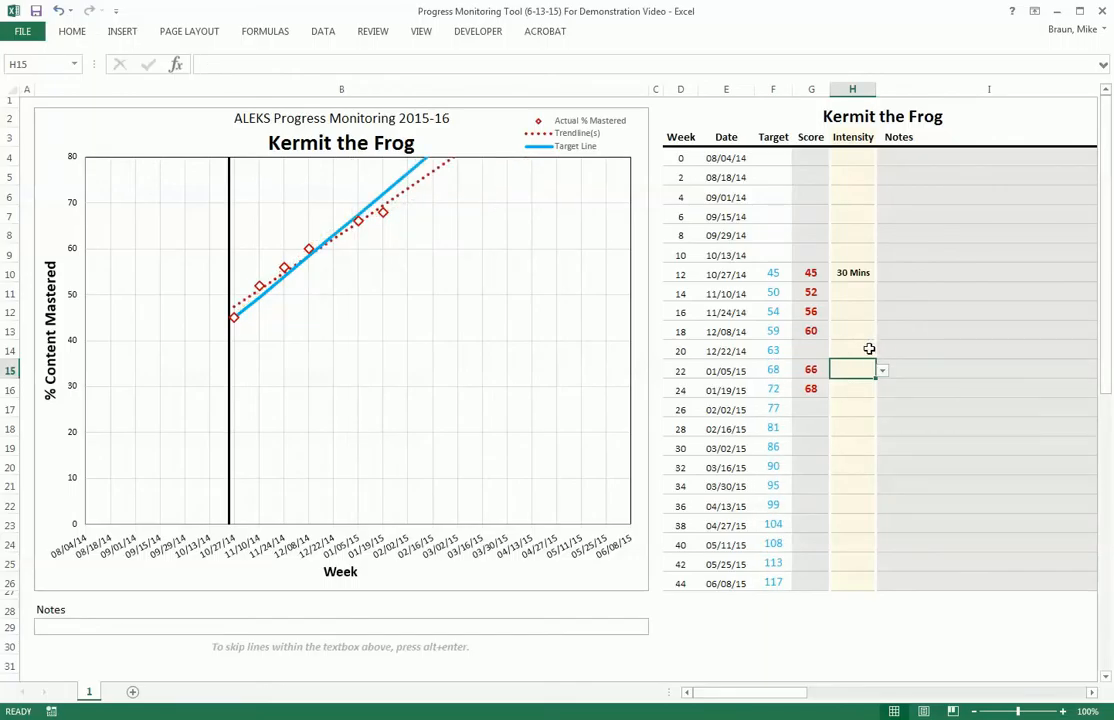
Set the intensity for 12/22/14, the date without a score, to Hold
left_click(854, 350)
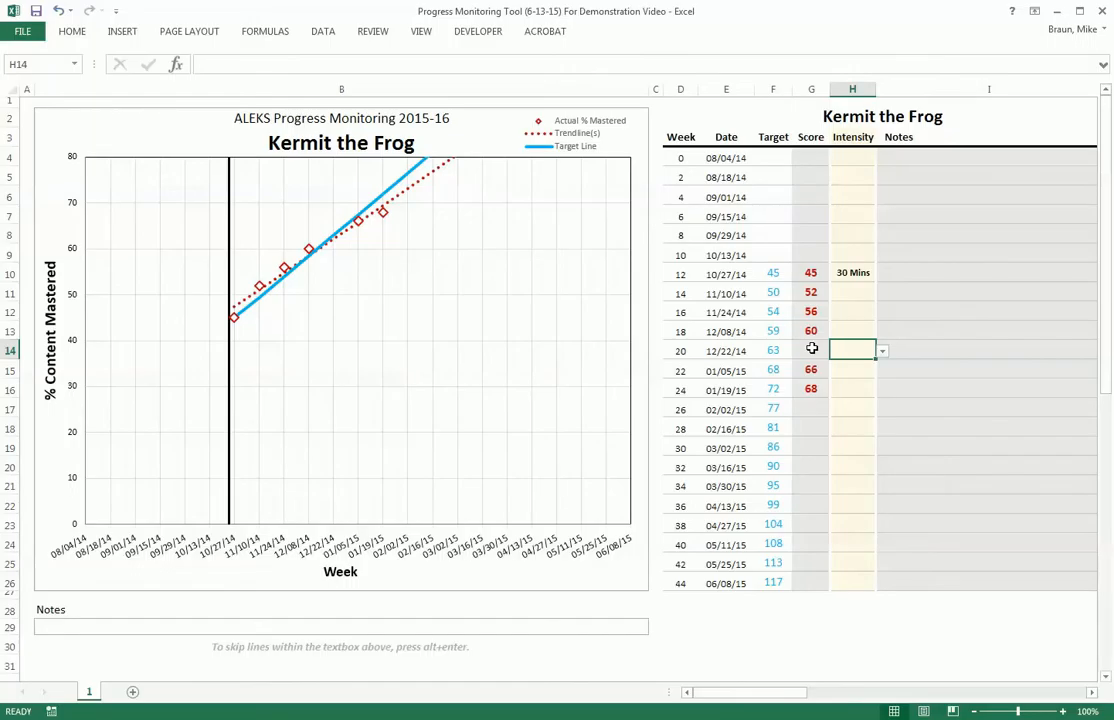
left_click(722, 352)
left_click(810, 350)
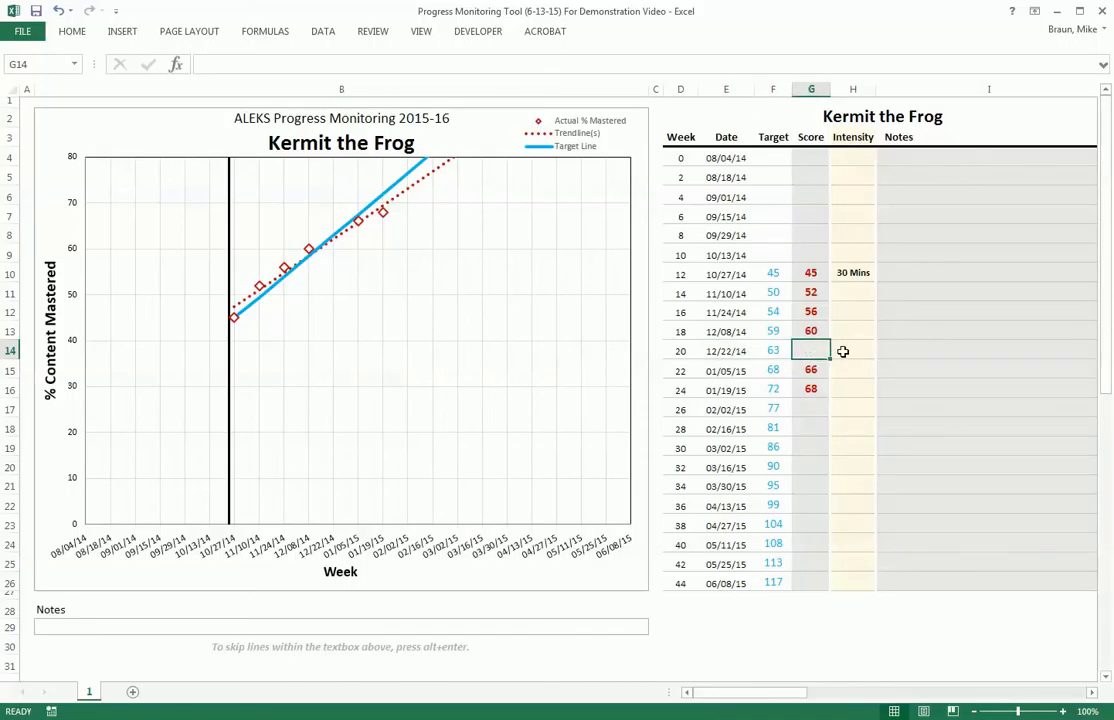
left_click(841, 352)
left_click(883, 355)
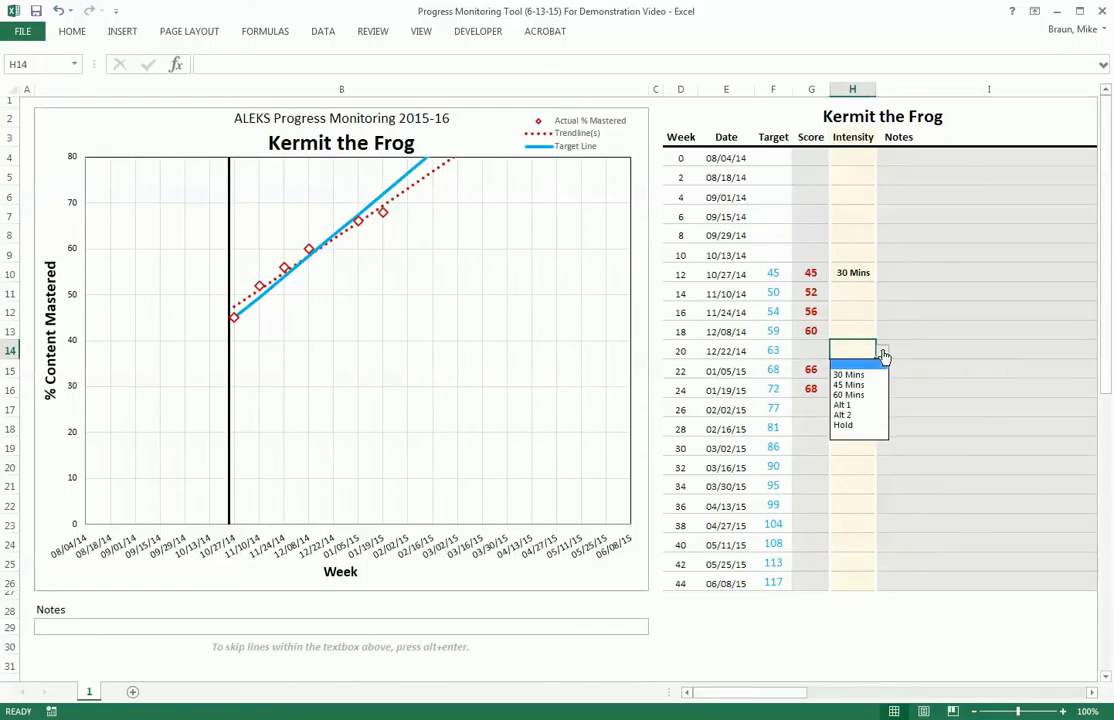
left_click(859, 428)
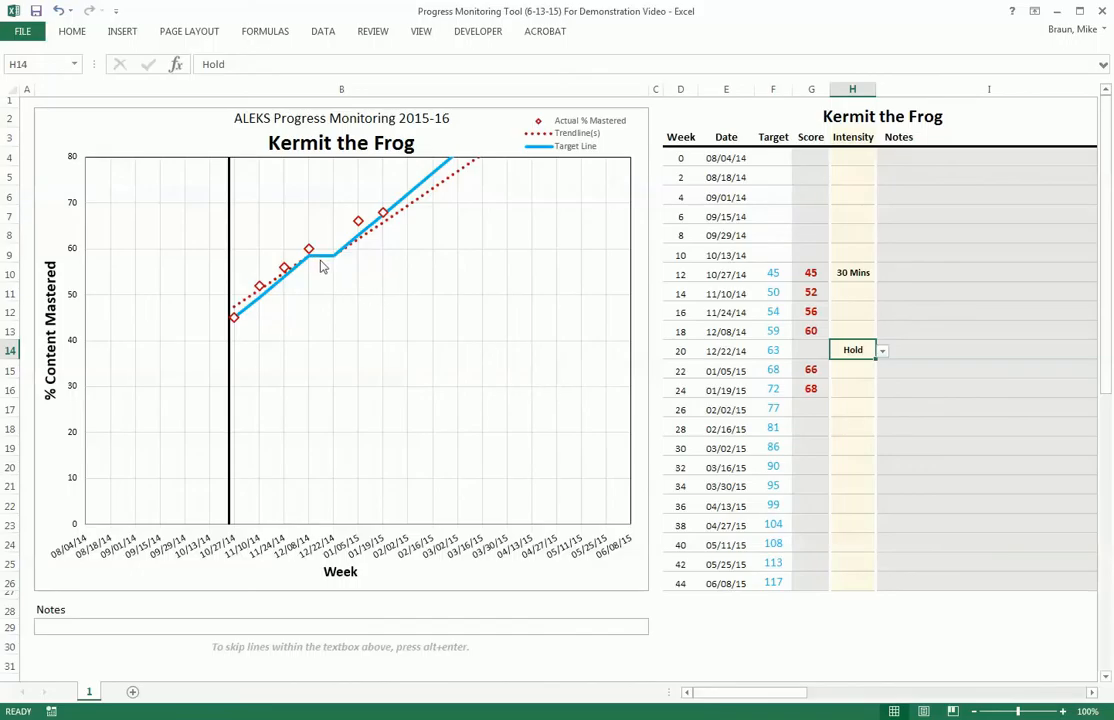
mouse_move(331, 265)
Look over the Notes column beside the score table and the notes box below the chart
left_click(902, 273)
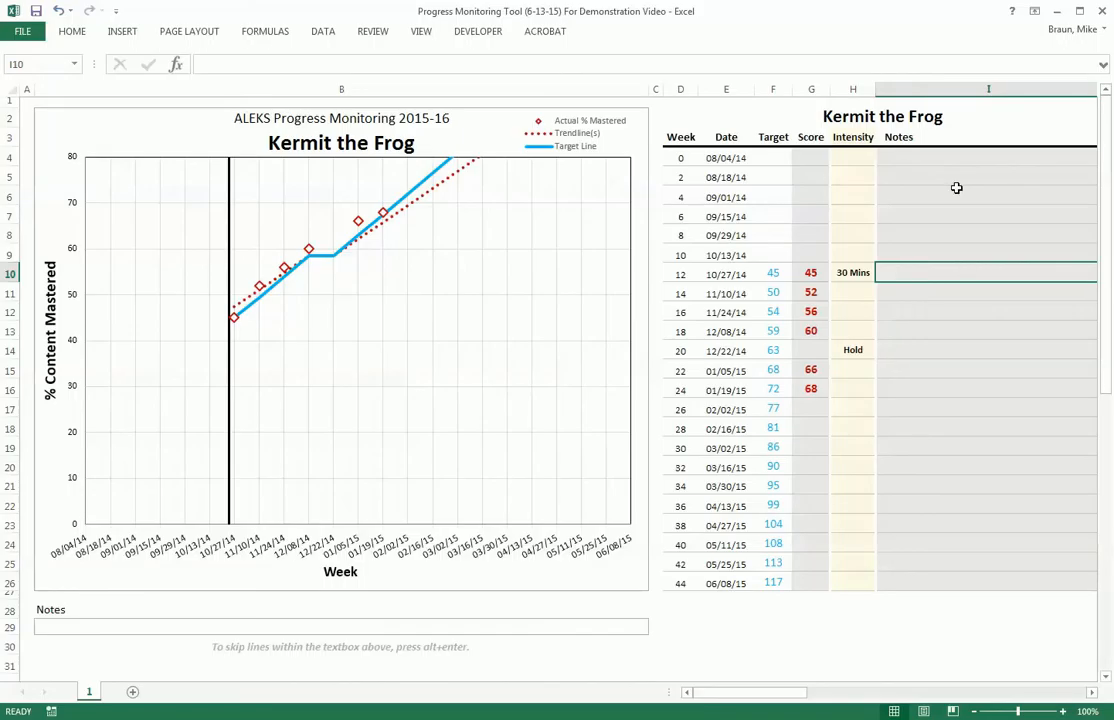
left_click_drag(918, 140, 924, 570)
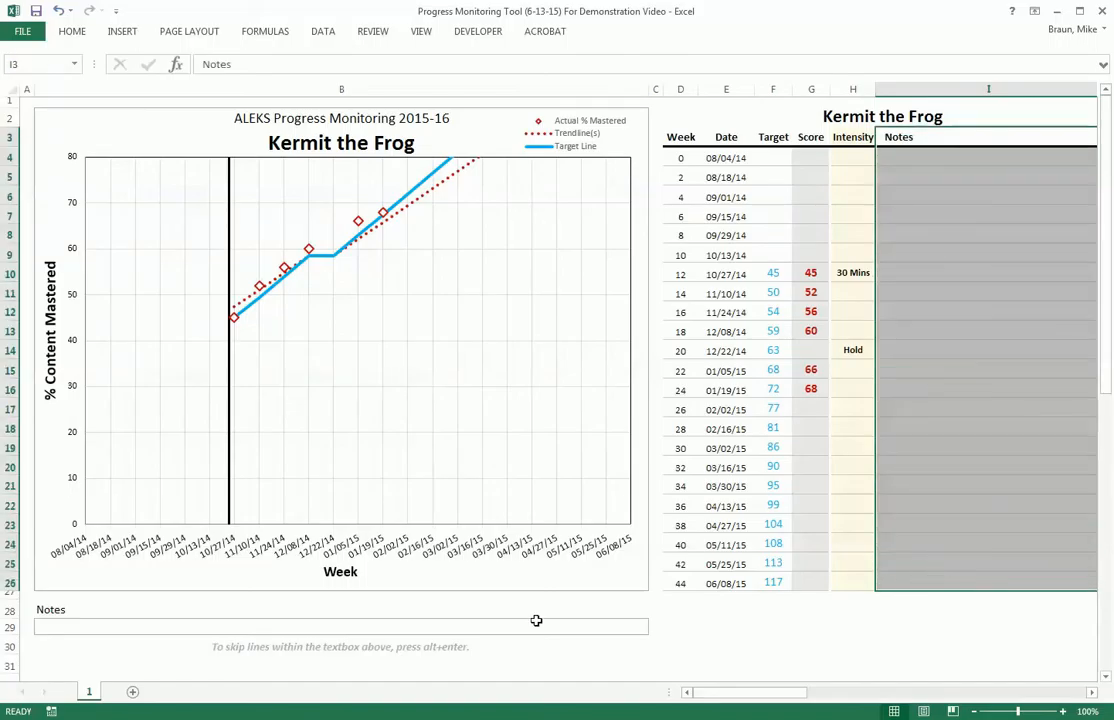
left_click(355, 631)
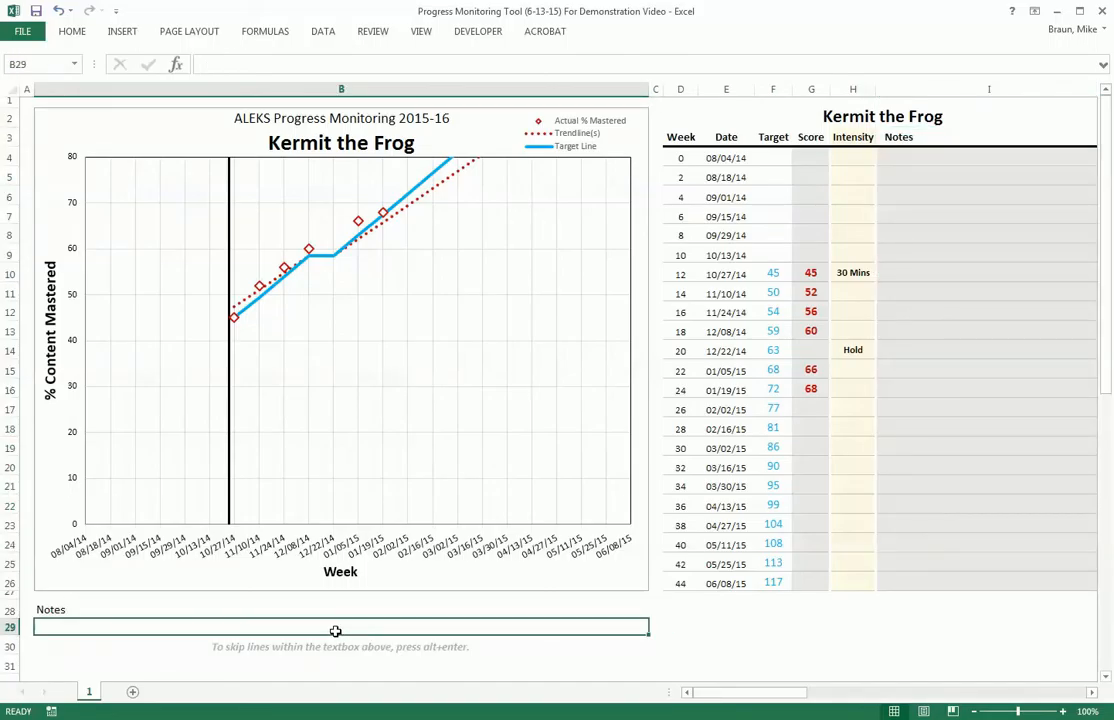
left_click(908, 178)
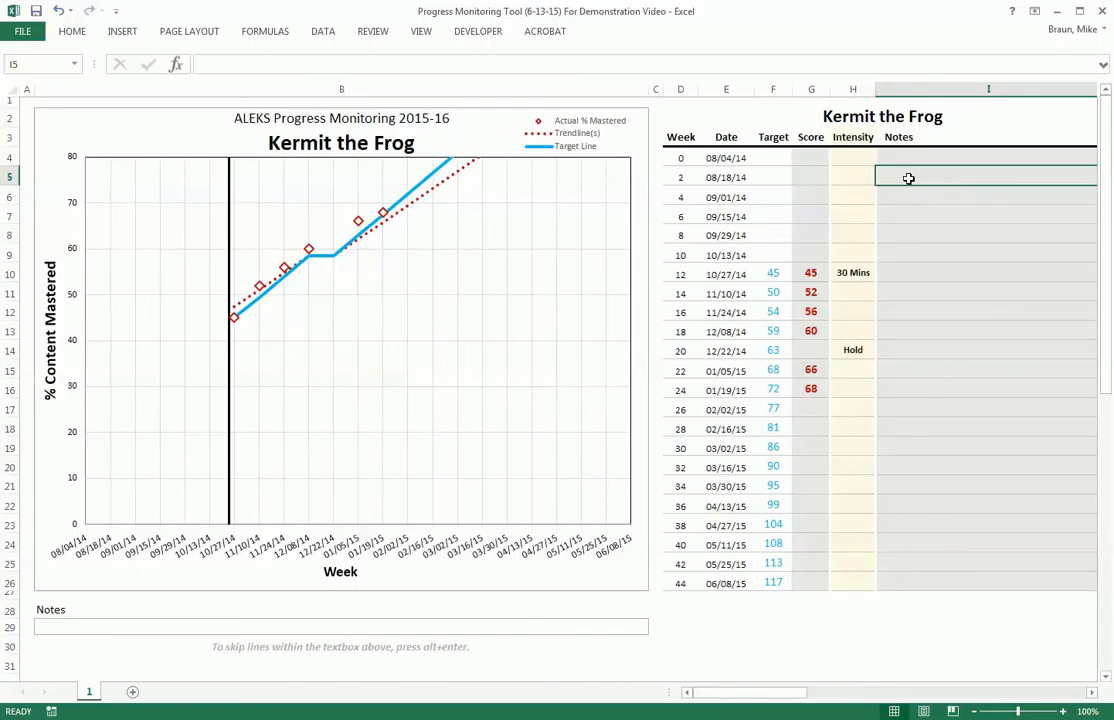
left_click_drag(908, 177, 918, 492)
left_click(906, 177)
Enter the note "Teacher A" for 10/27/14 and the note "Teacher B" for 01/05/15
left_click(904, 279)
type("Teacher A")
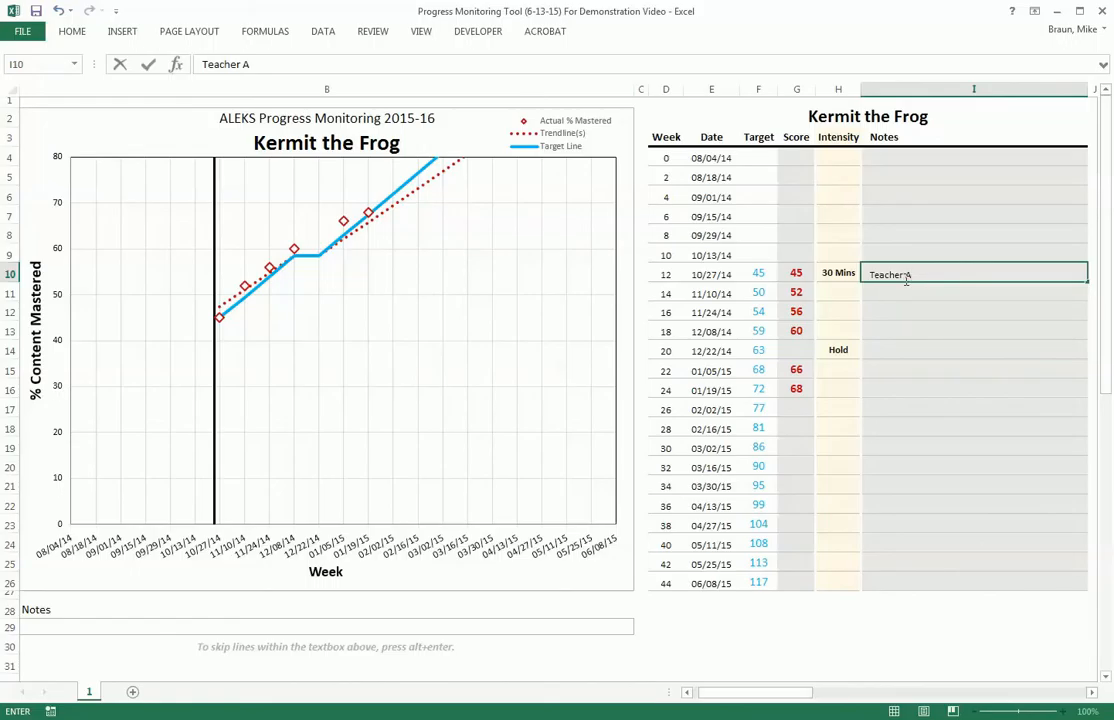
key("Return")
key("Down")
key("Down")
key("Down")
key("Down")
type("Teacher A")
key("BackSpace")
type("B")
key("Return")
Set the intensity for 01/05/15 to 30 Mins to start a new intervention phase
key("Up")
key("Left")
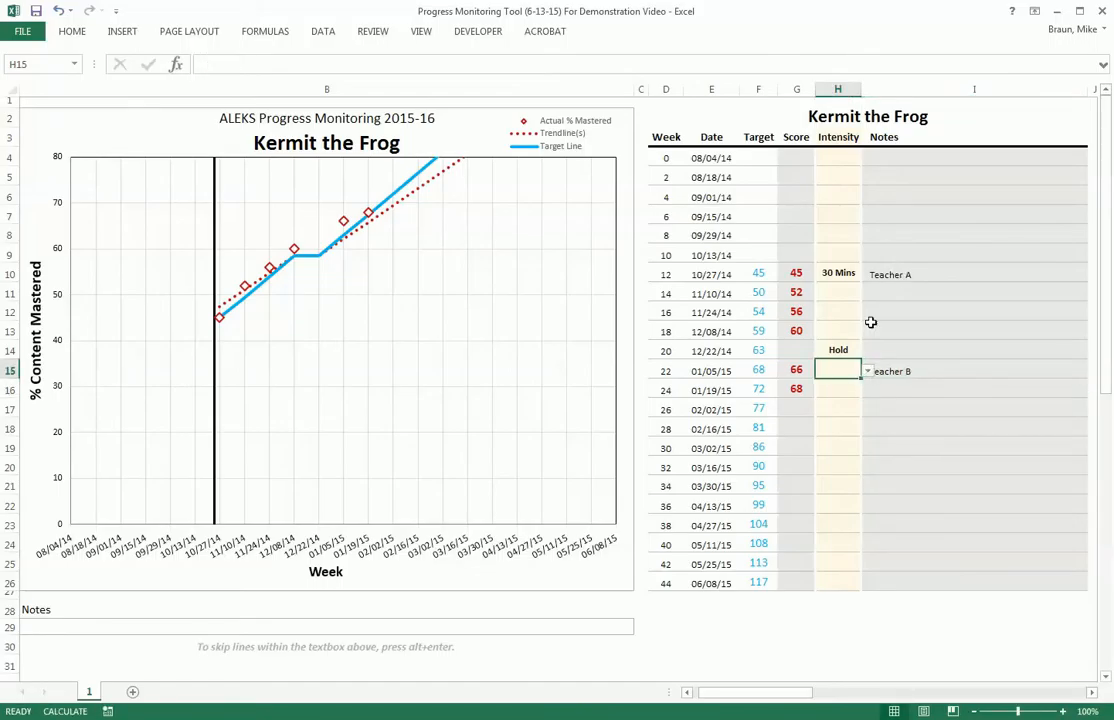
left_click(868, 371)
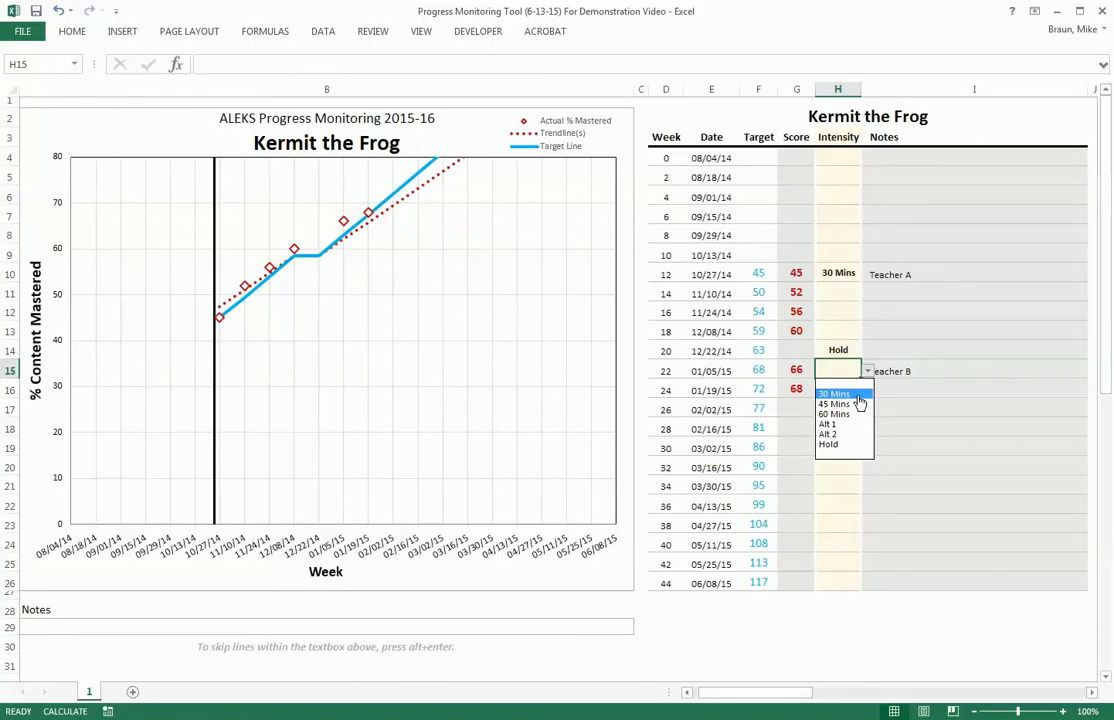
left_click(858, 395)
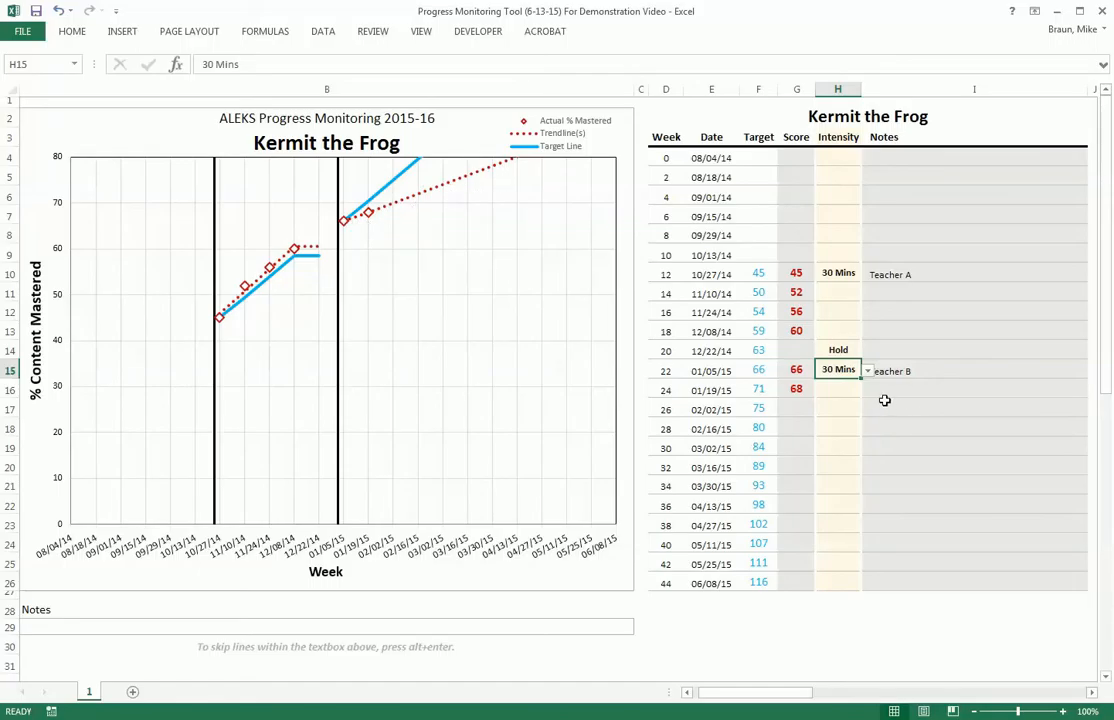
Enter "Type here." in the notes box below the chart and select the chart area together with its notes
left_click(337, 627)
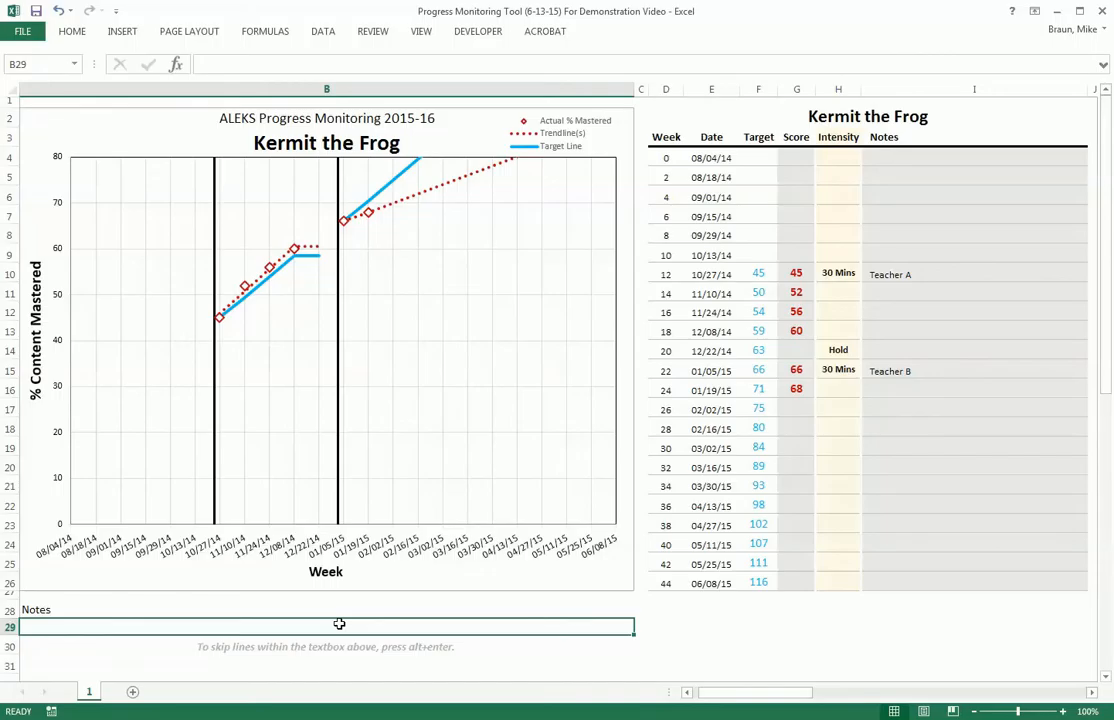
type("Type here.")
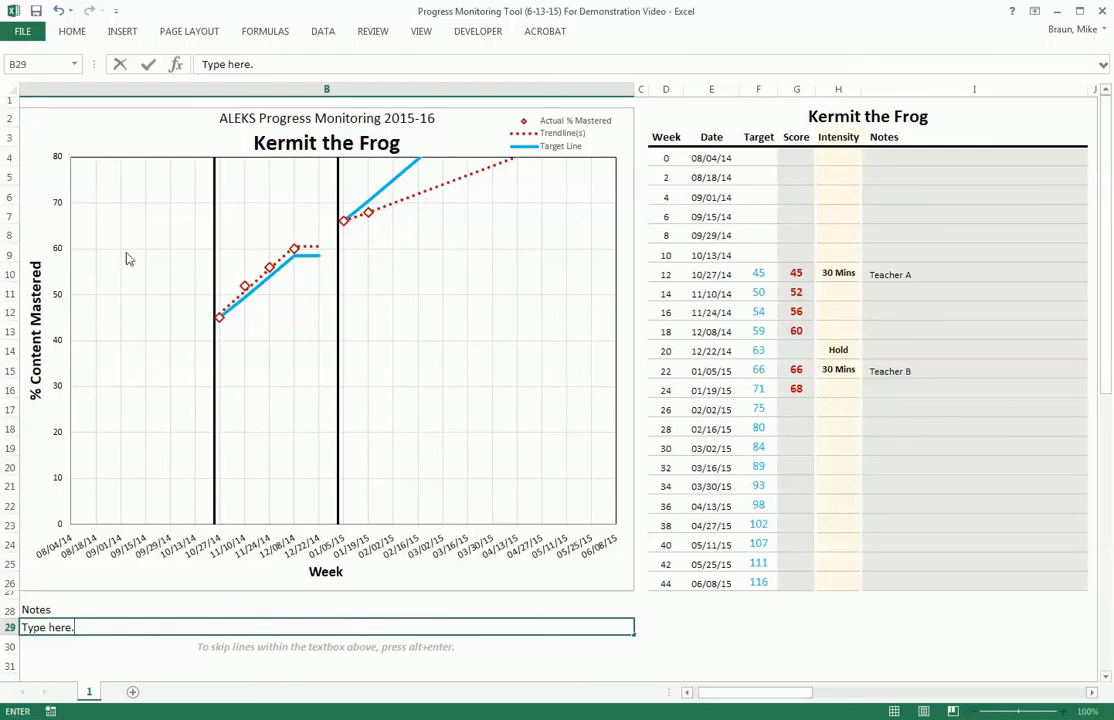
left_click_drag(78, 117, 52, 627)
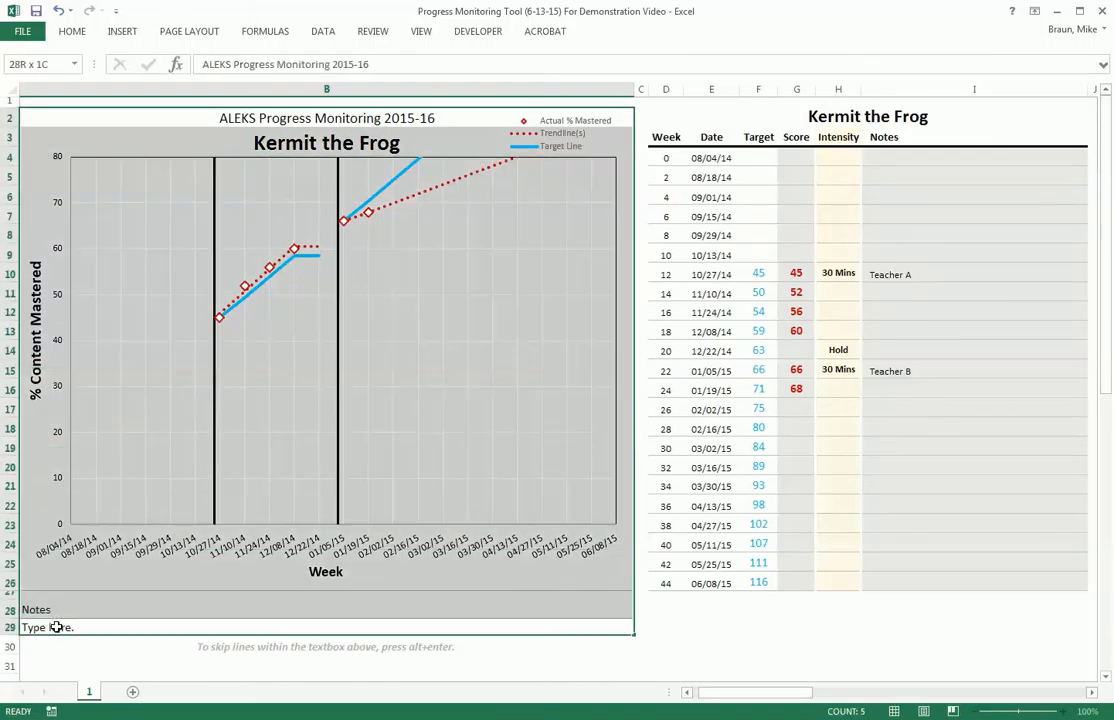
Preview the printout of the chart with its notes and return to the worksheet
left_click(23, 31)
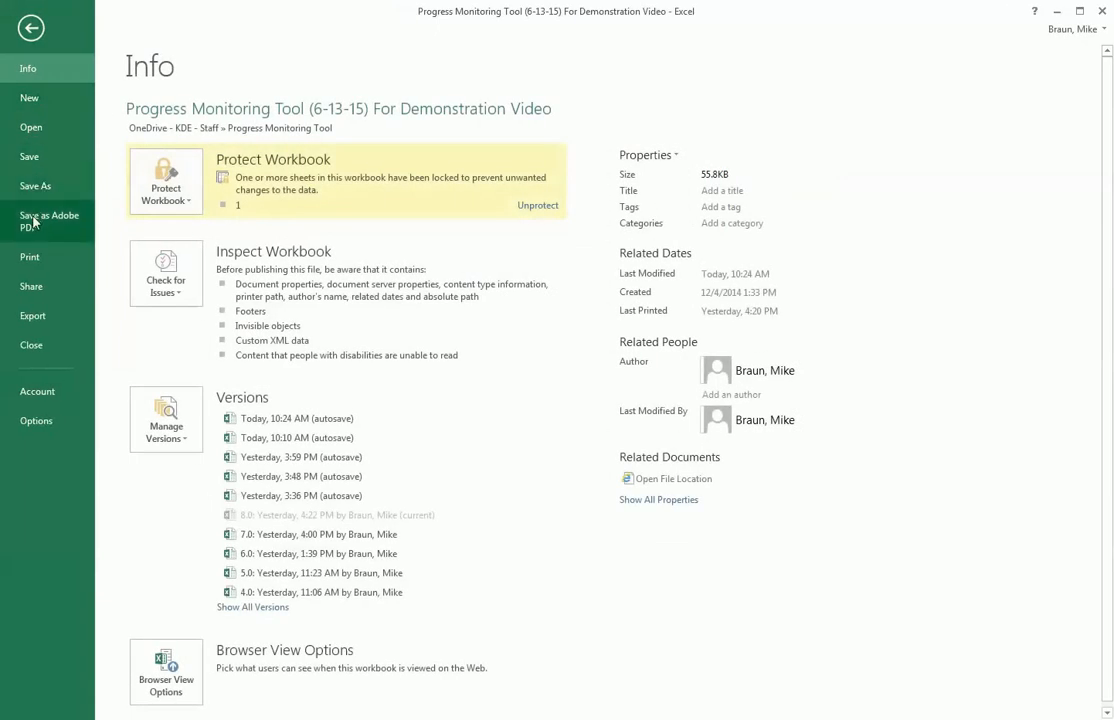
left_click(30, 257)
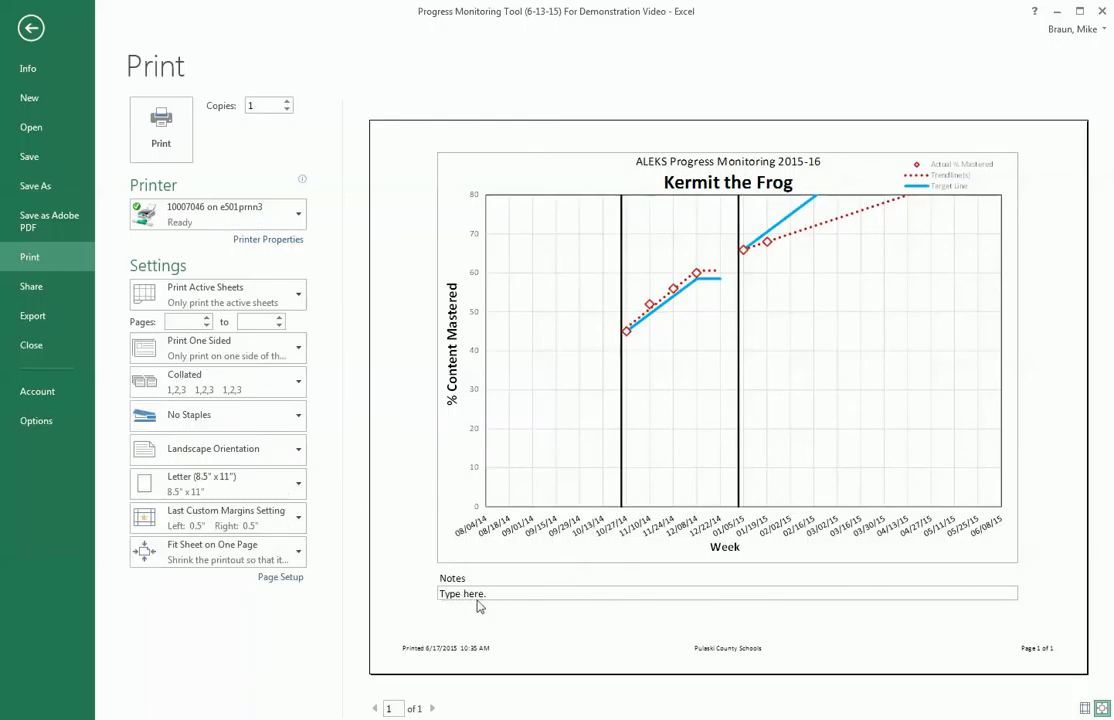
left_click(31, 28)
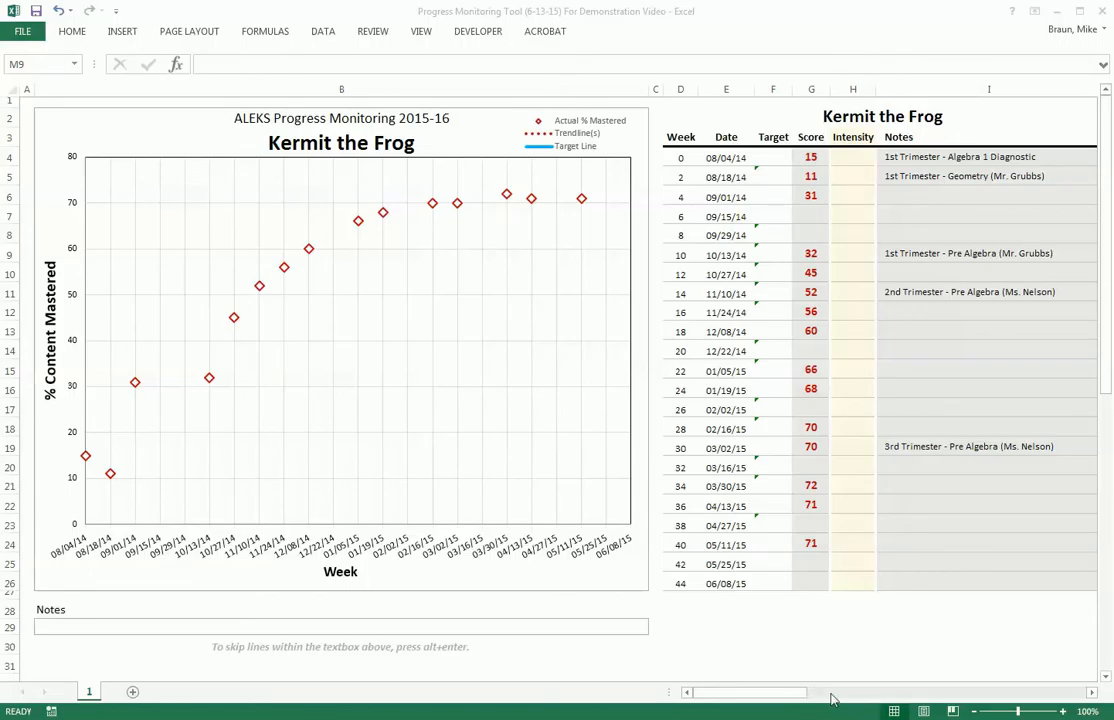
Examine the Student Information and ALEKS Information fields, including Student Name, Student ID, Current Class and Qty of Topics
left_click_drag(777, 698, 819, 698)
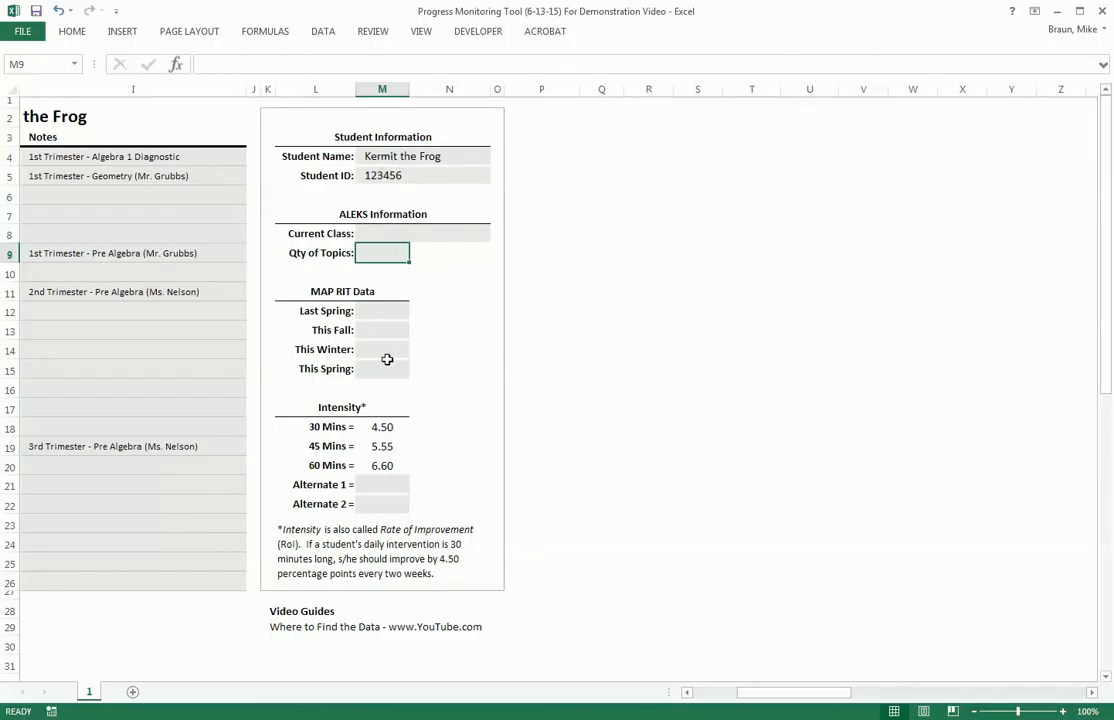
left_click(389, 157)
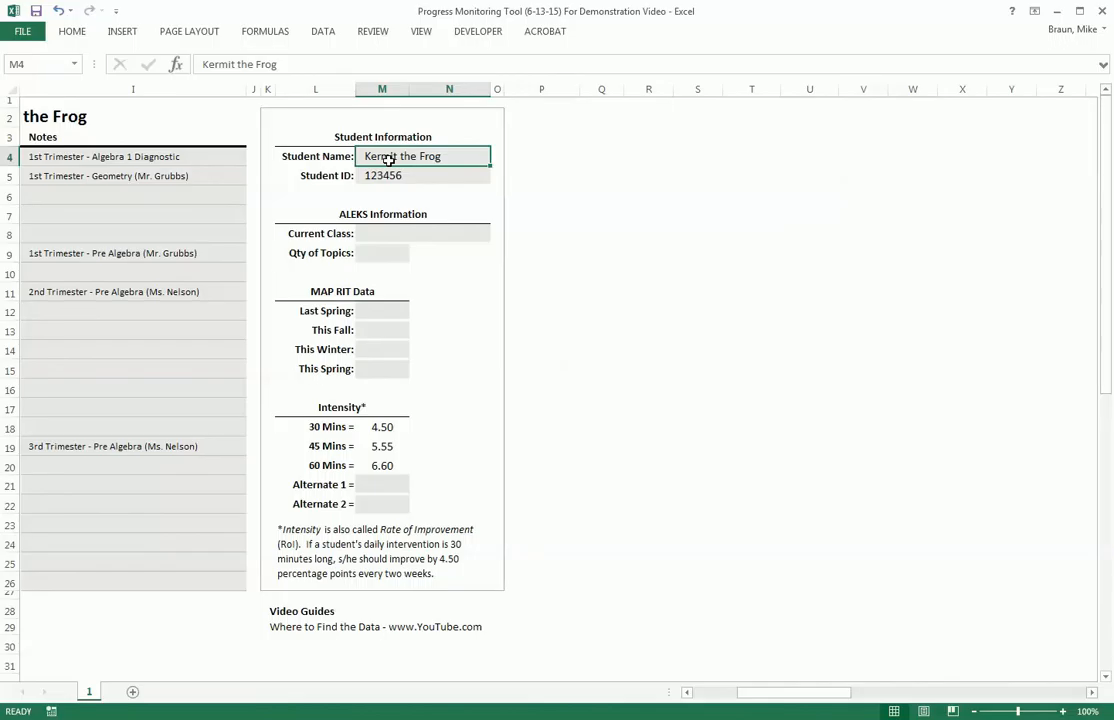
left_click_drag(388, 176, 395, 484)
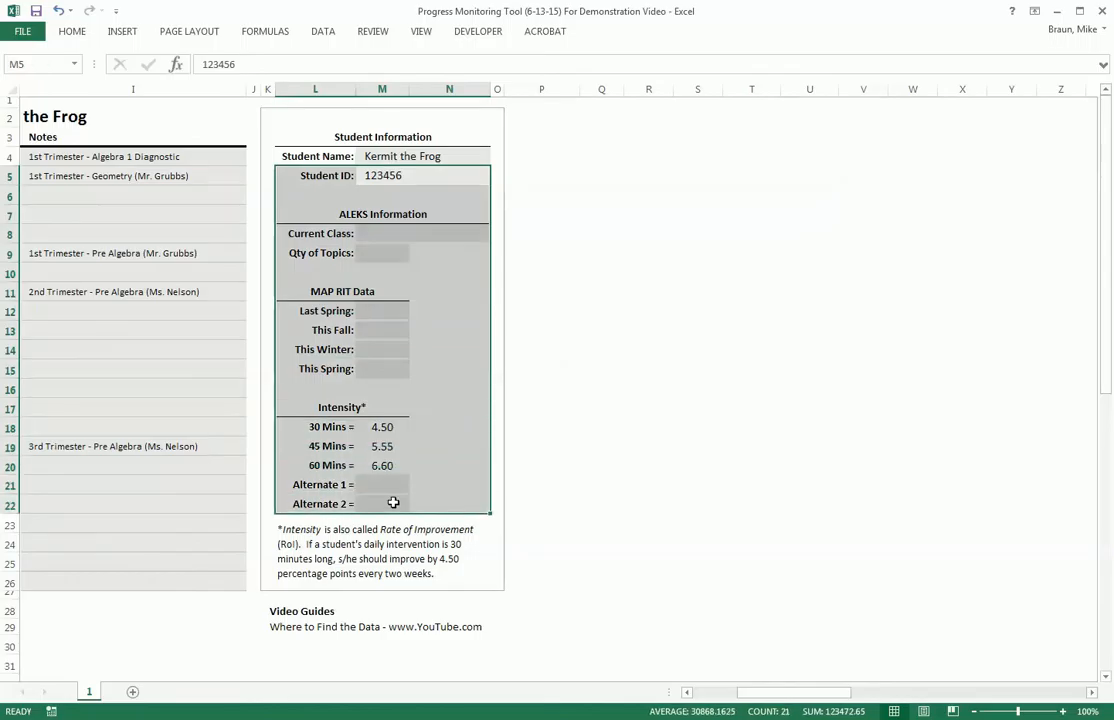
left_click(386, 233)
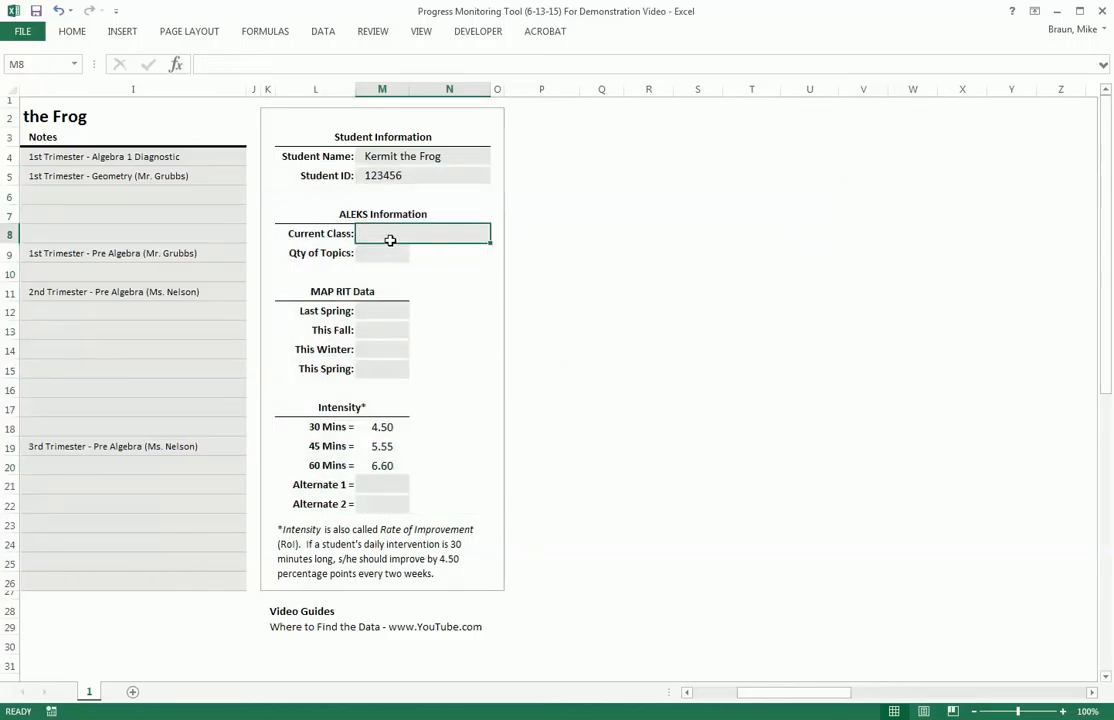
left_click(398, 177)
left_click(391, 233)
left_click(368, 214)
left_click(372, 234)
left_click(376, 247)
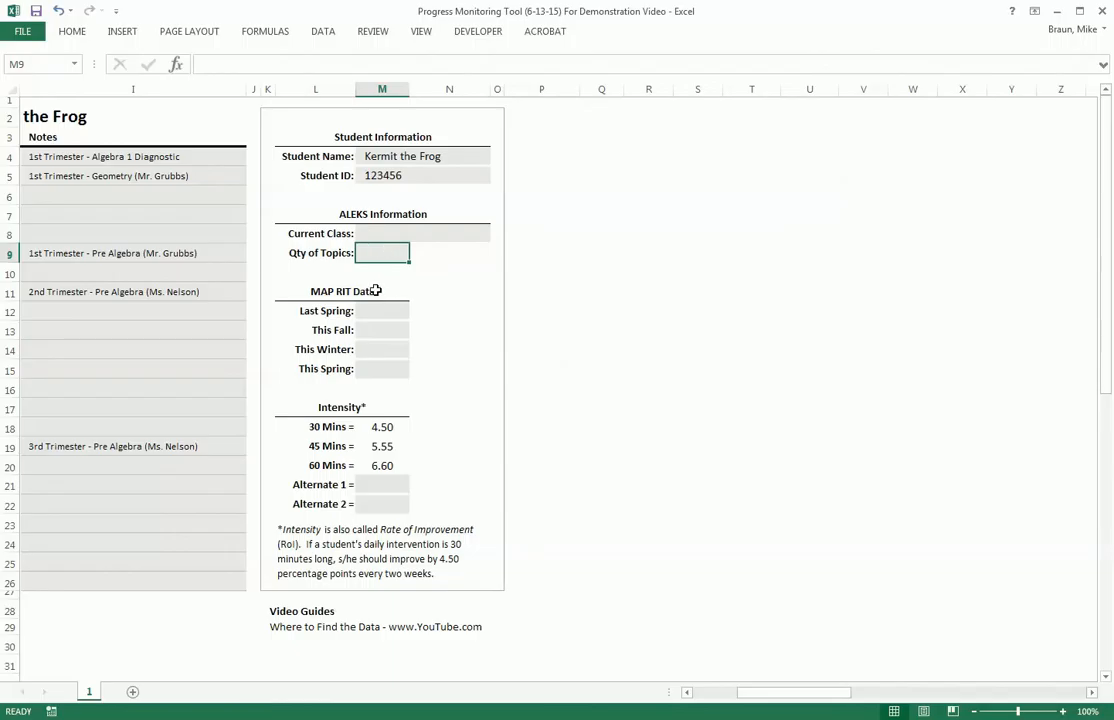
Examine the MAP RIT Data fields for each season, the Intensity rates and the note explaining Rate of Improvement
left_click(368, 293)
left_click(376, 311)
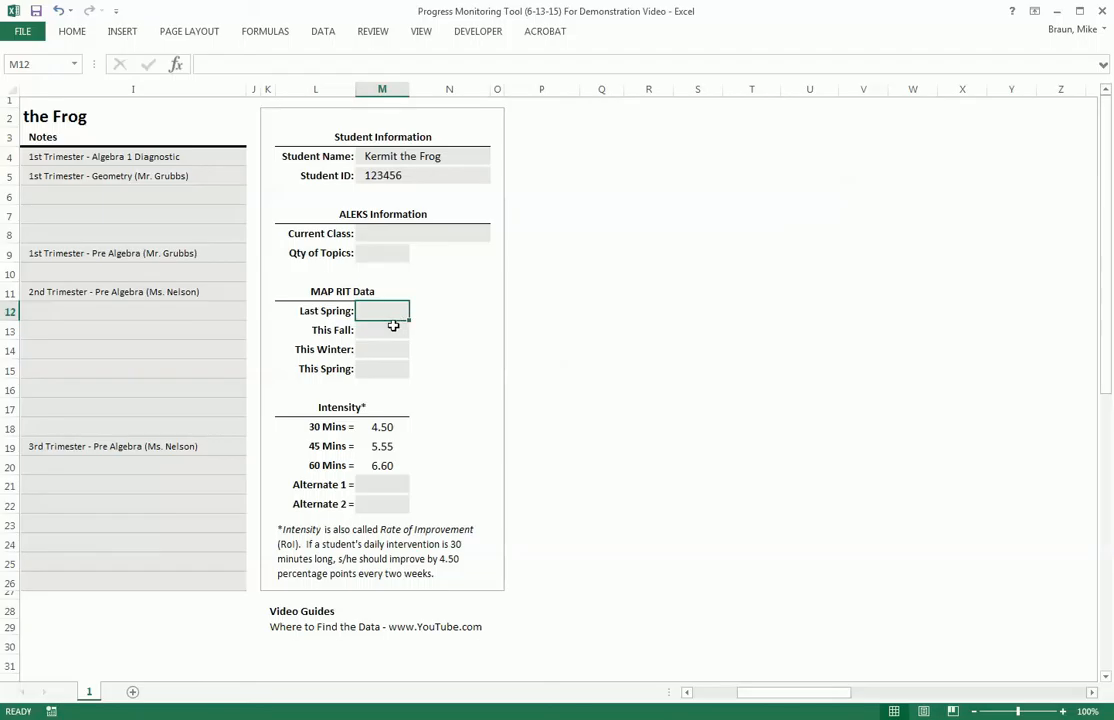
left_click(385, 330)
left_click(384, 350)
left_click(385, 369)
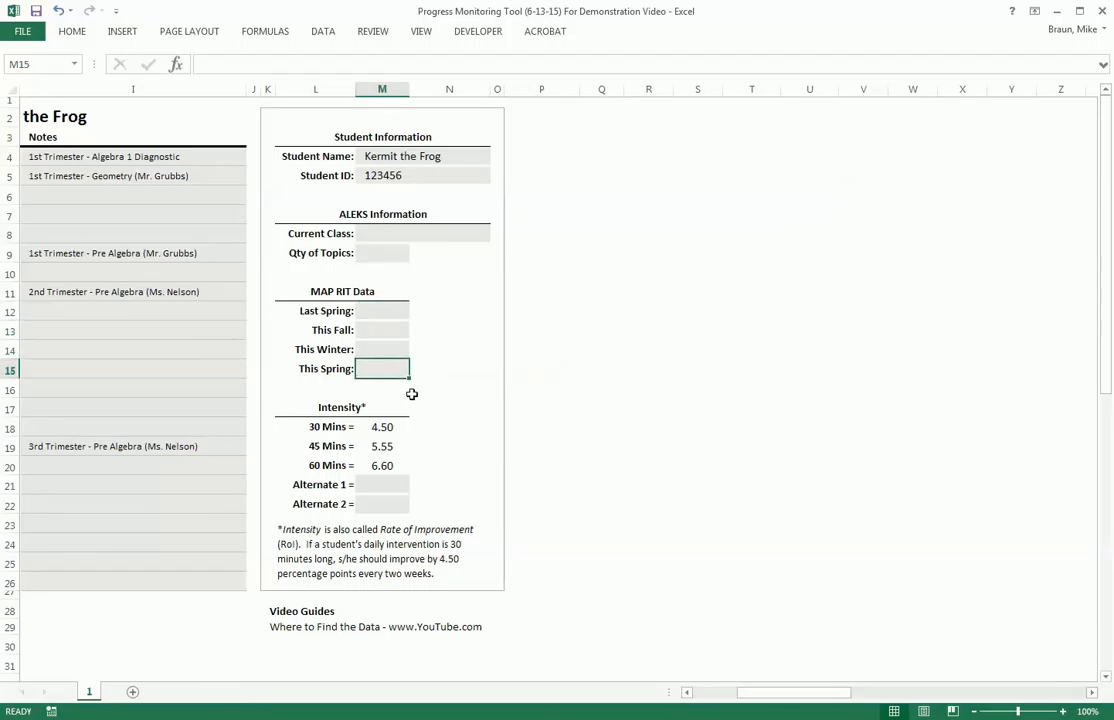
left_click(340, 407)
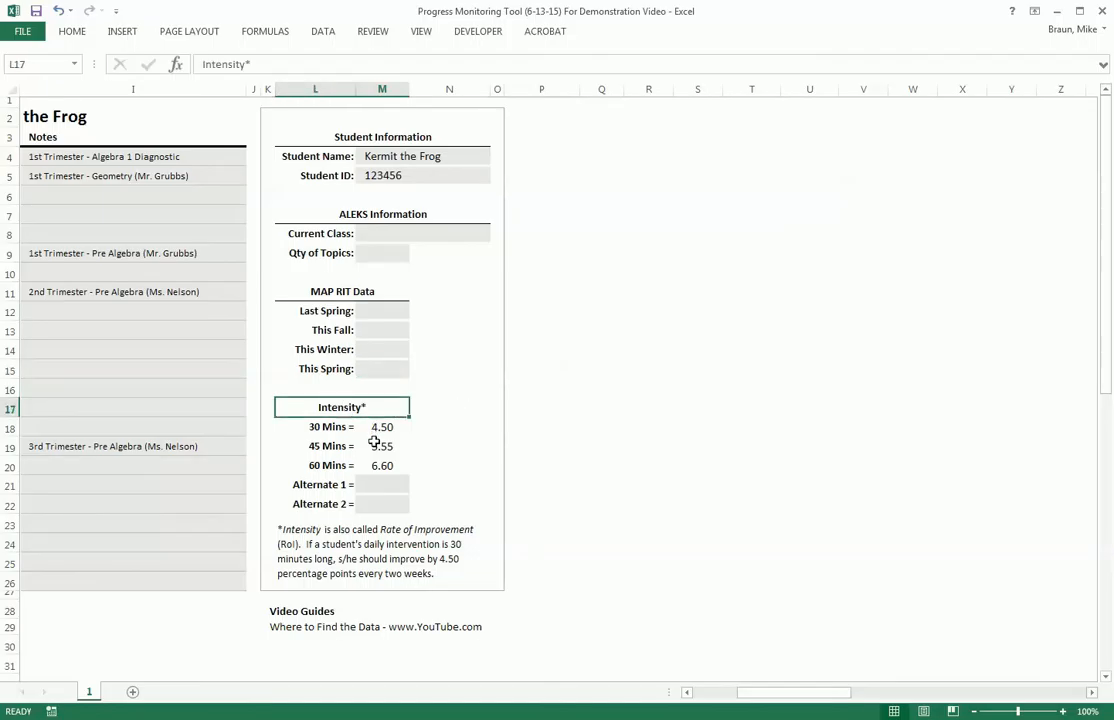
left_click(283, 536)
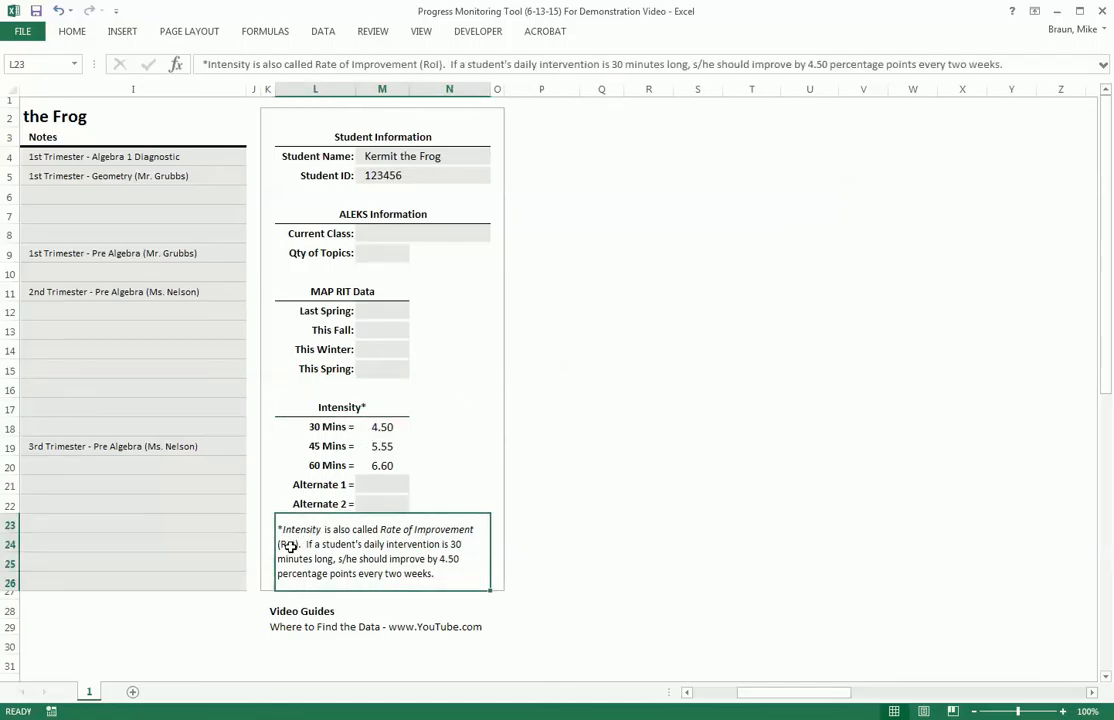
left_click(385, 429)
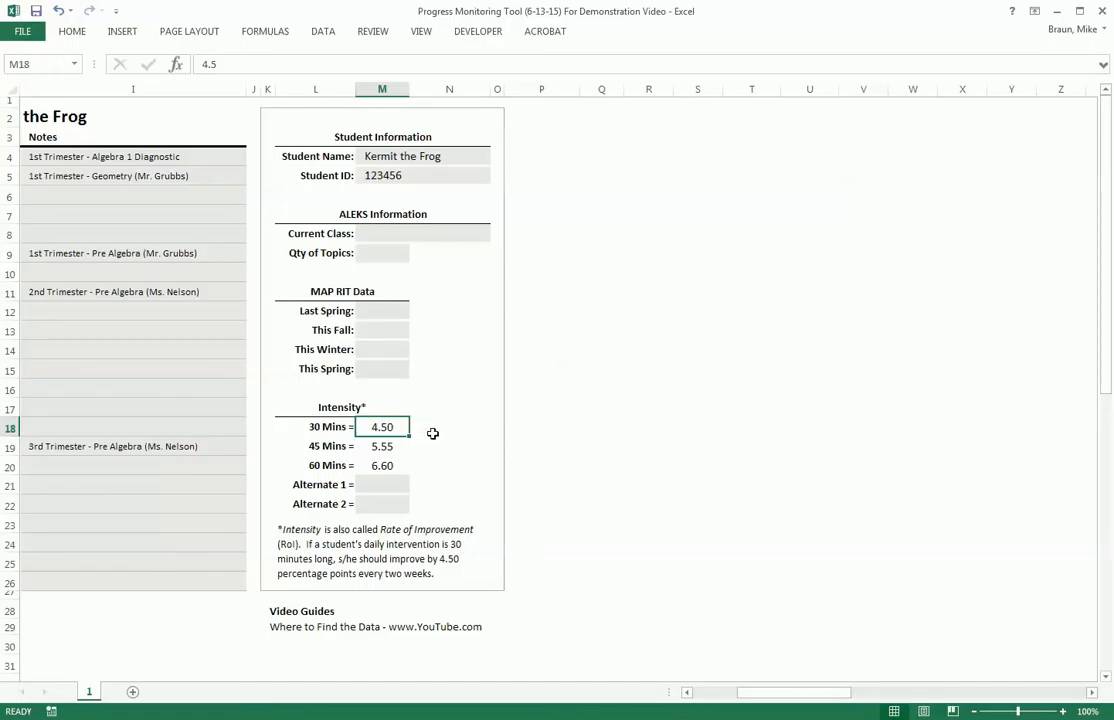
left_click(327, 429)
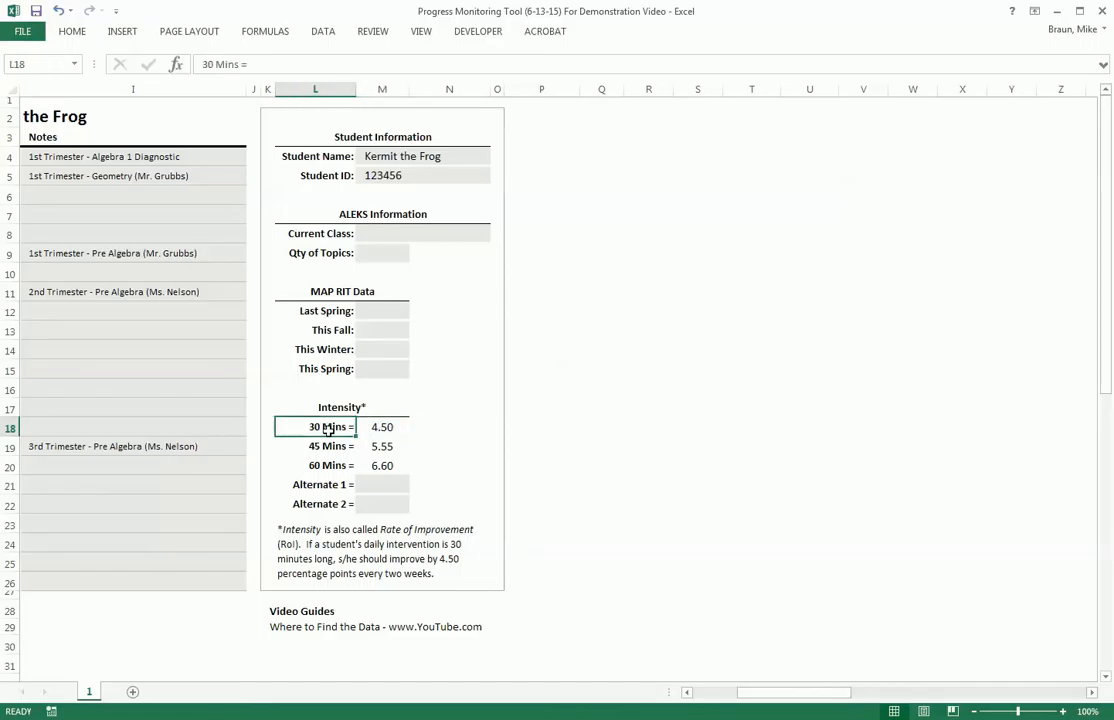
Examine the Alternate 1 and Alternate 2 fields and the preset intensity rates, and return to the chart and score table
left_click(327, 491)
left_click(331, 504)
left_click(395, 487)
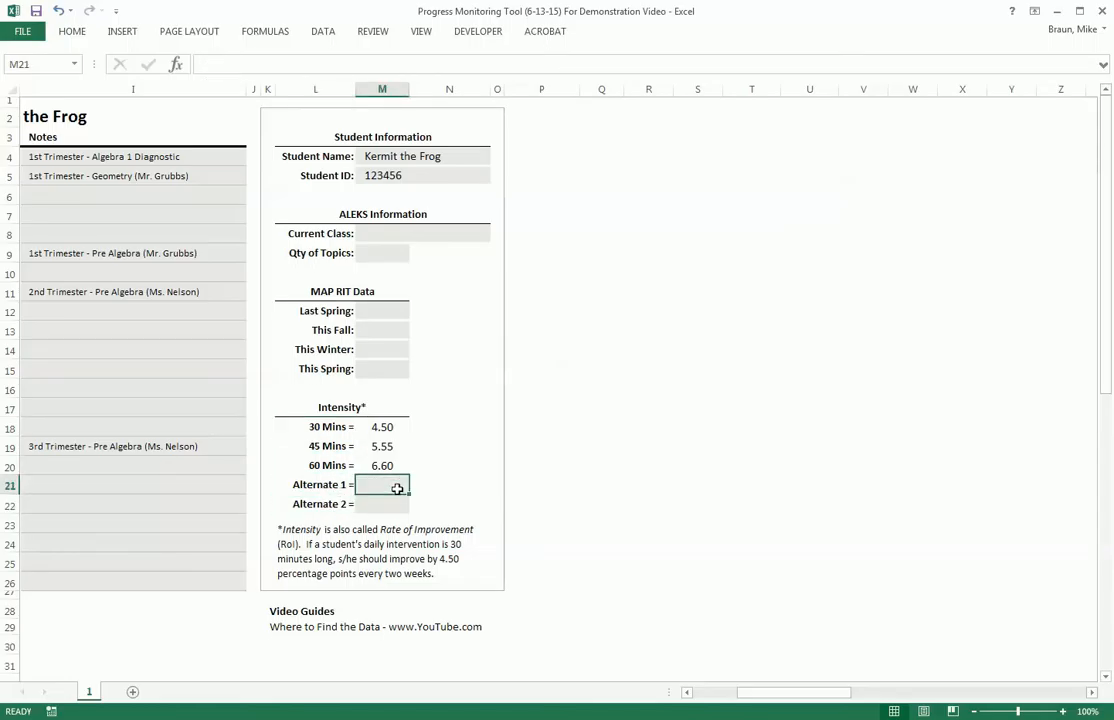
left_click_drag(384, 465, 385, 428)
left_click(385, 428)
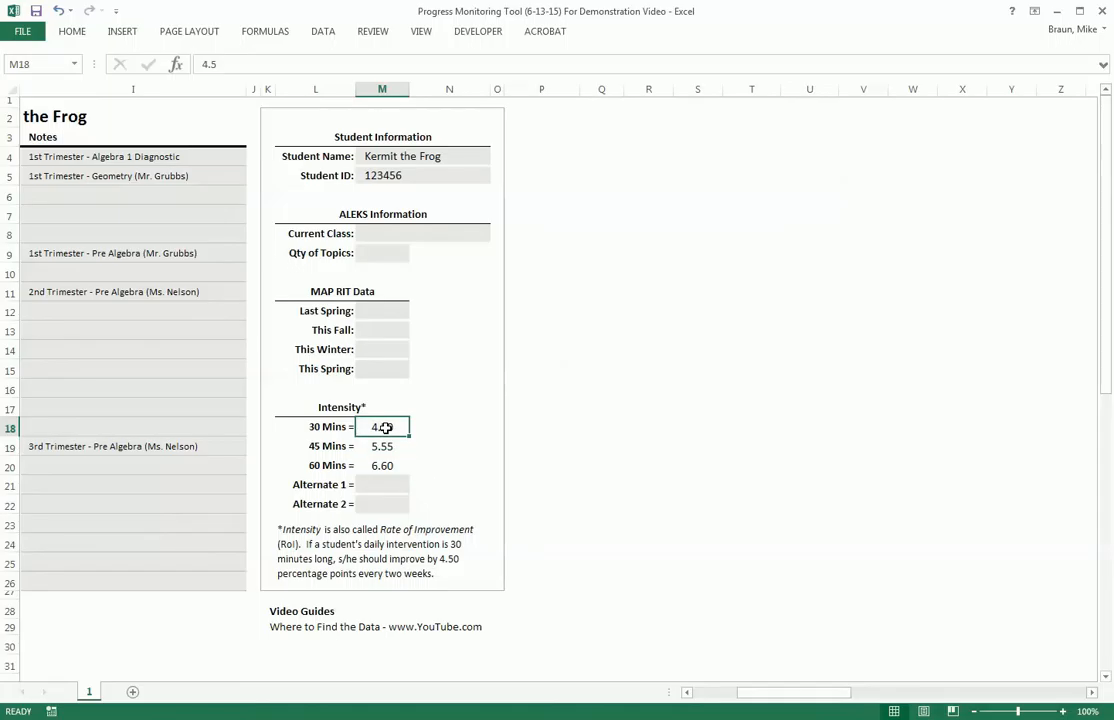
left_click_drag(773, 694, 773, 699)
left_click(708, 695)
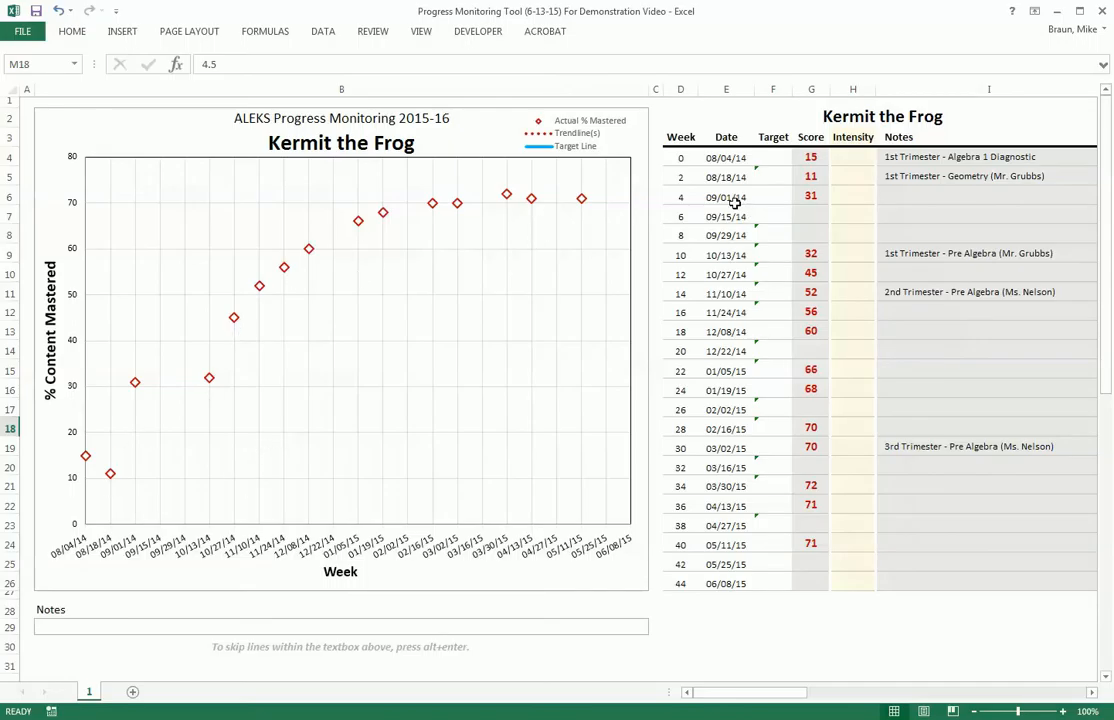
Try a 30 Mins intensity for week 0 (08/04/14) and clear it again
left_click(858, 157)
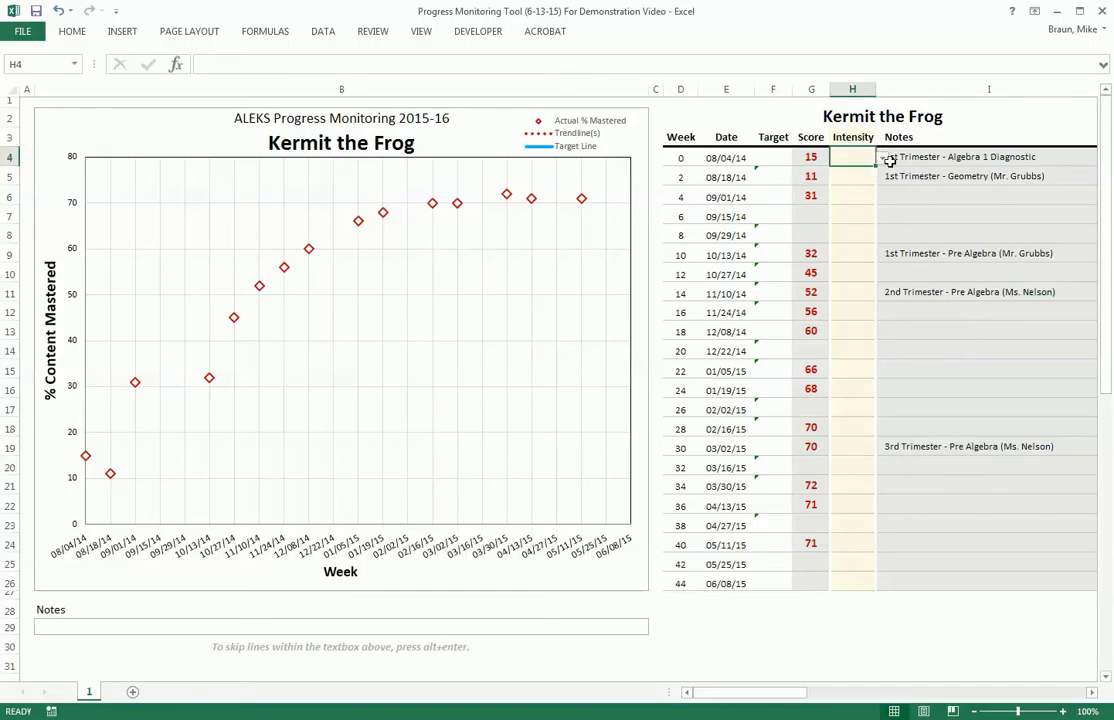
left_click(882, 157)
left_click(850, 181)
left_click(852, 176)
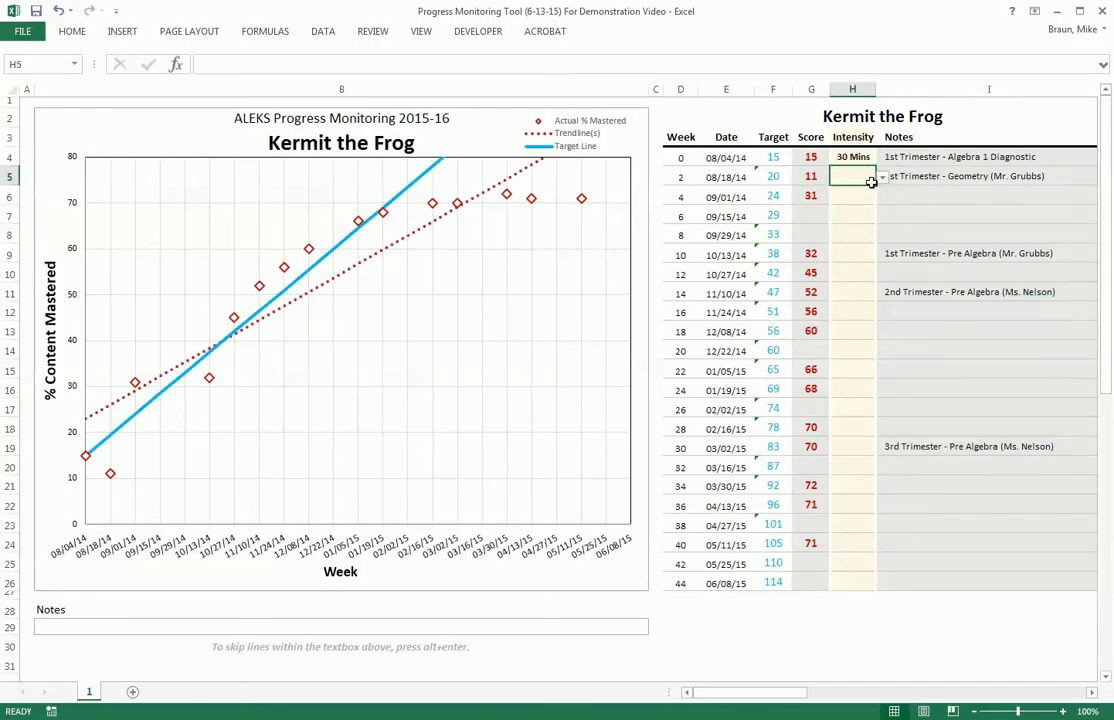
left_click(882, 176)
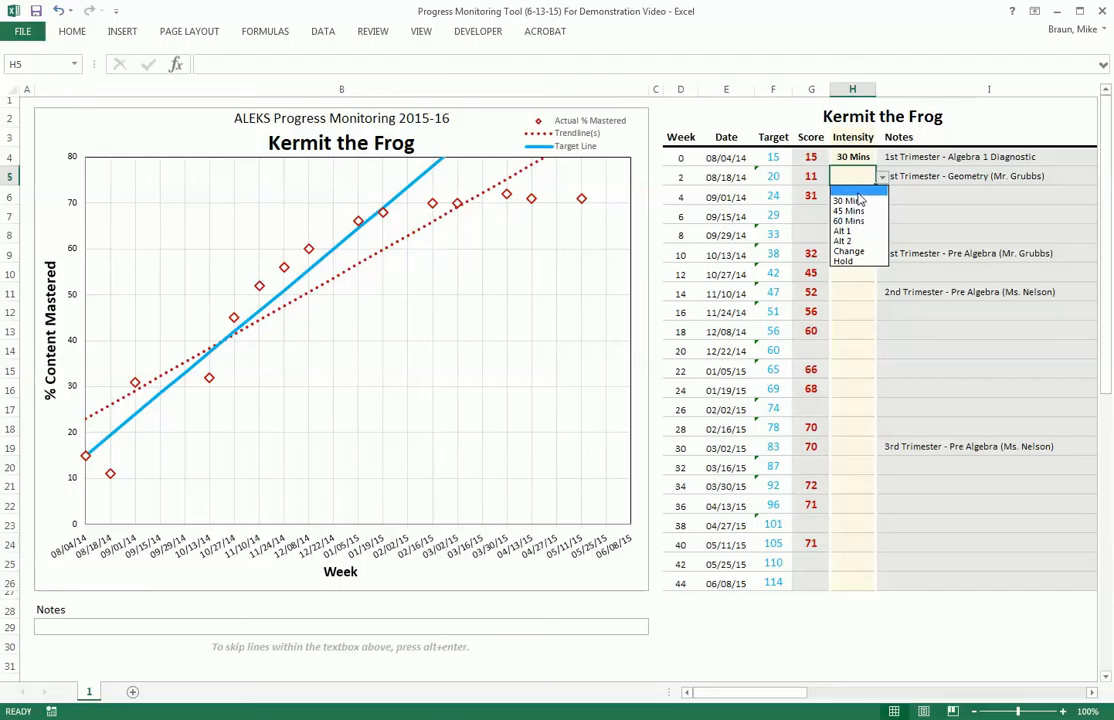
left_click(857, 192)
left_click(852, 157)
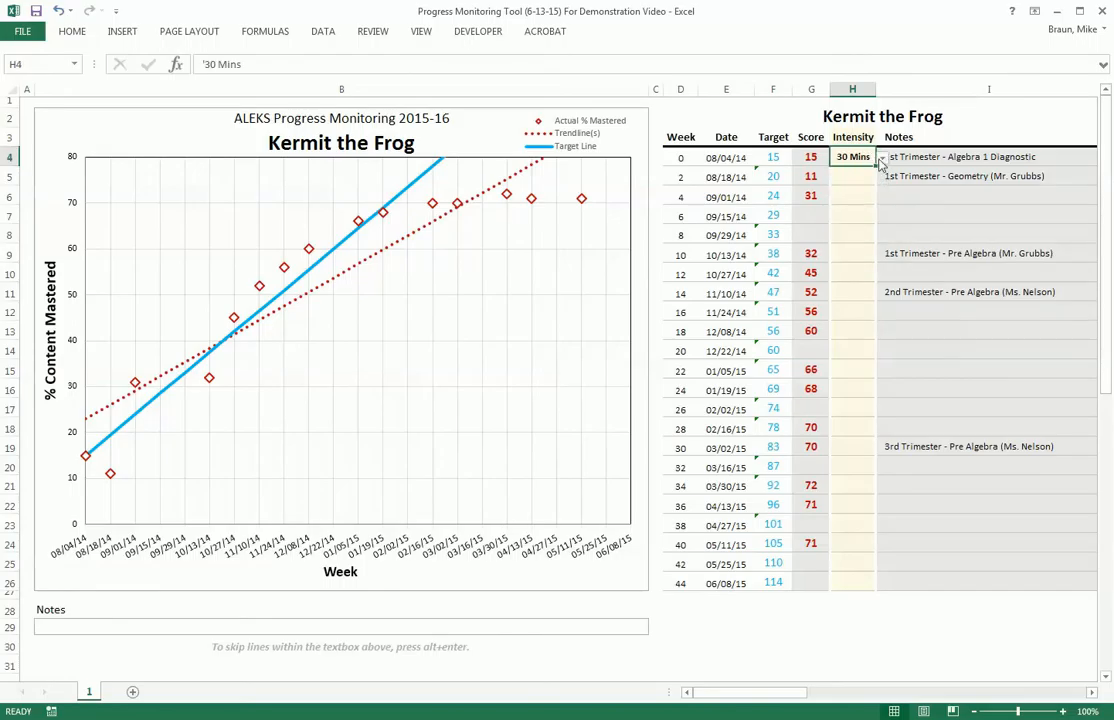
left_click(882, 157)
left_click(857, 174)
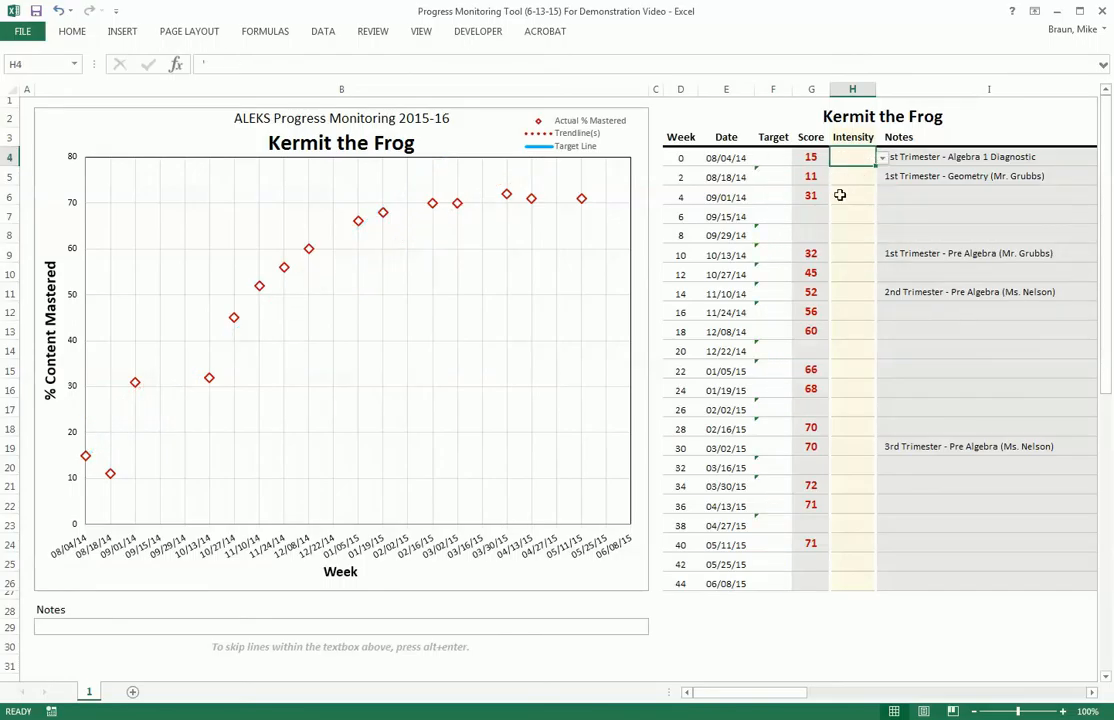
Set the intensity for week 2 (08/18/14), the row with the Geometry note, to 30 Mins
left_click(900, 201)
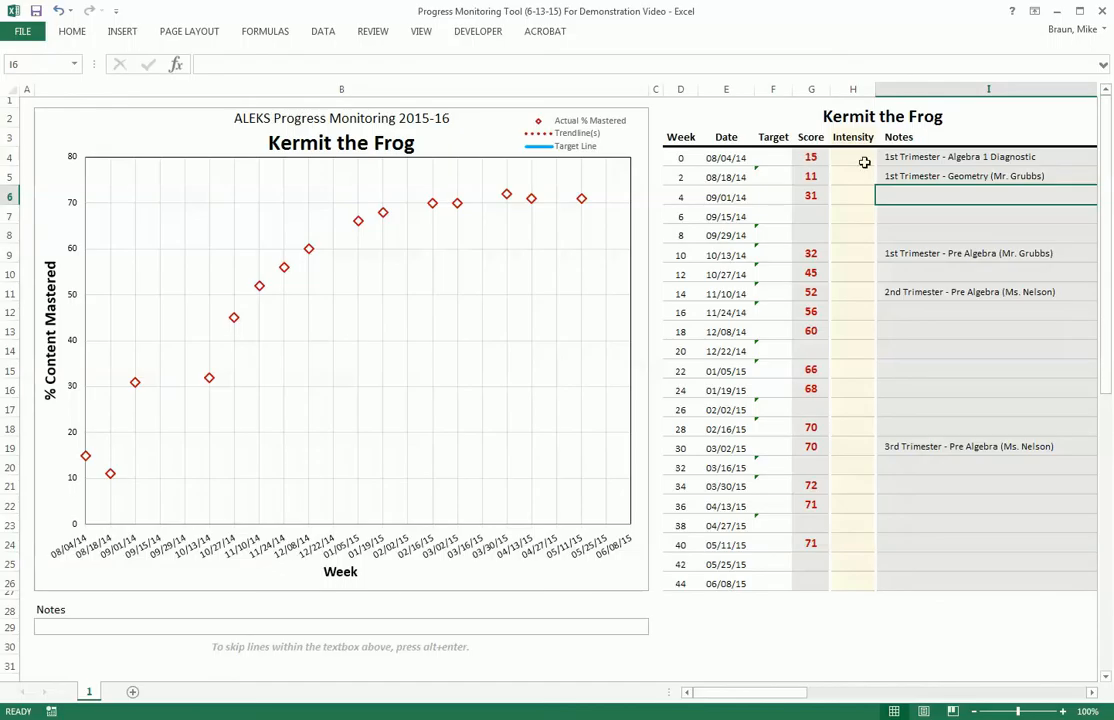
left_click(904, 159)
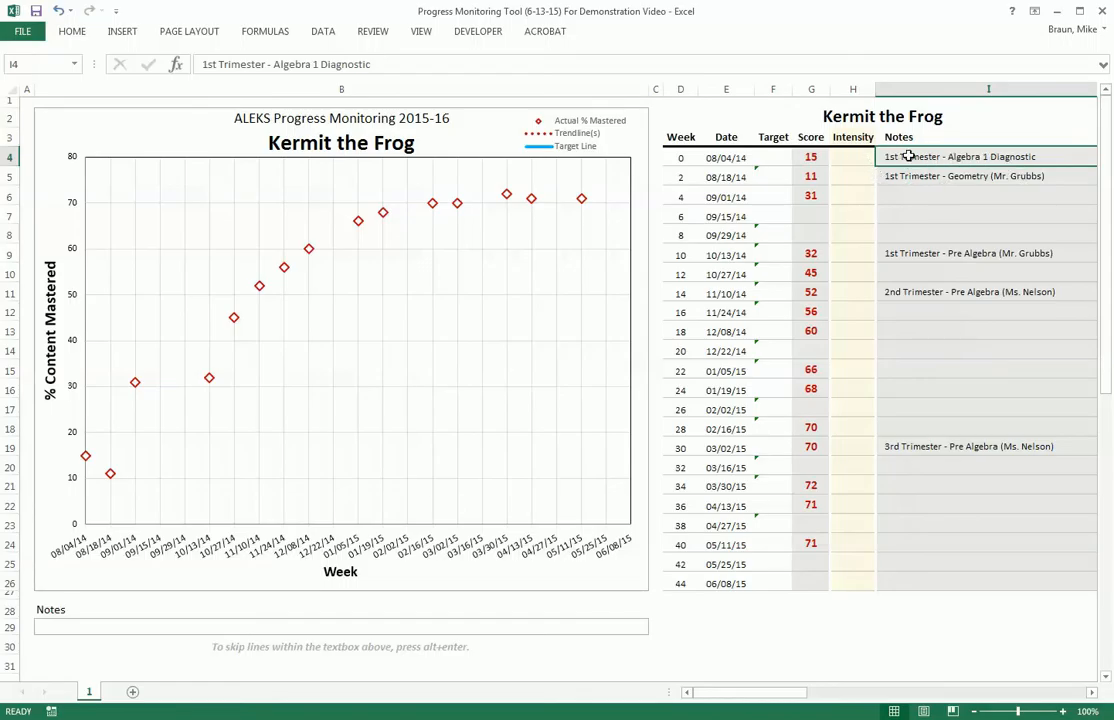
left_click(857, 160)
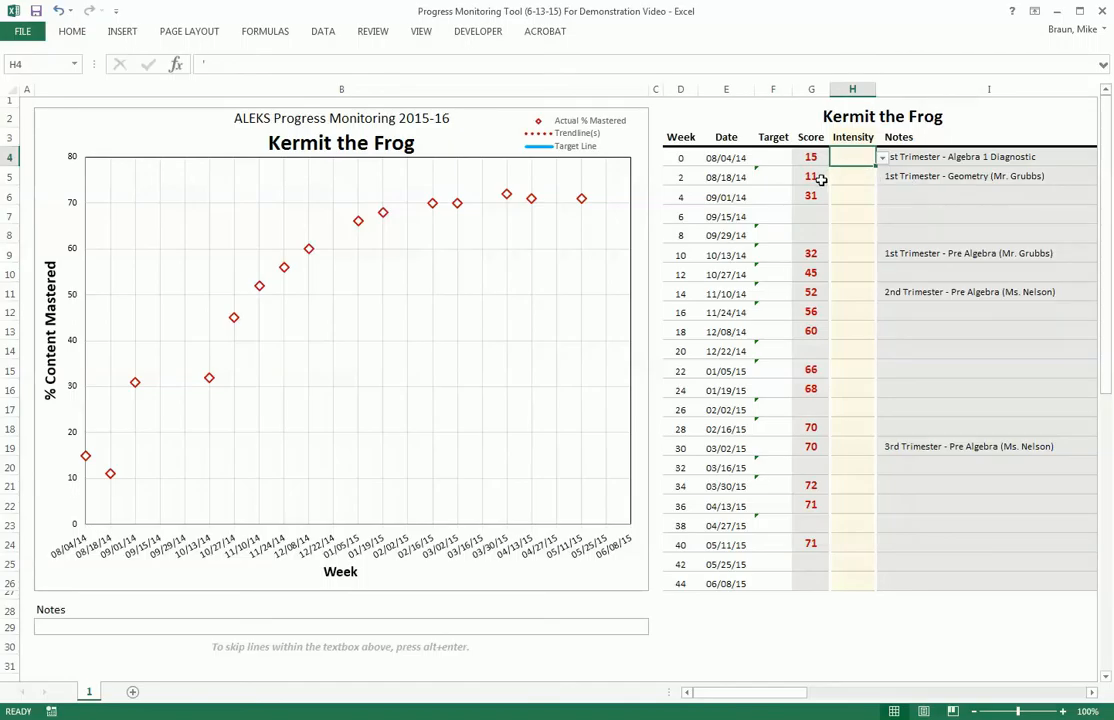
left_click(813, 177)
left_click(890, 176)
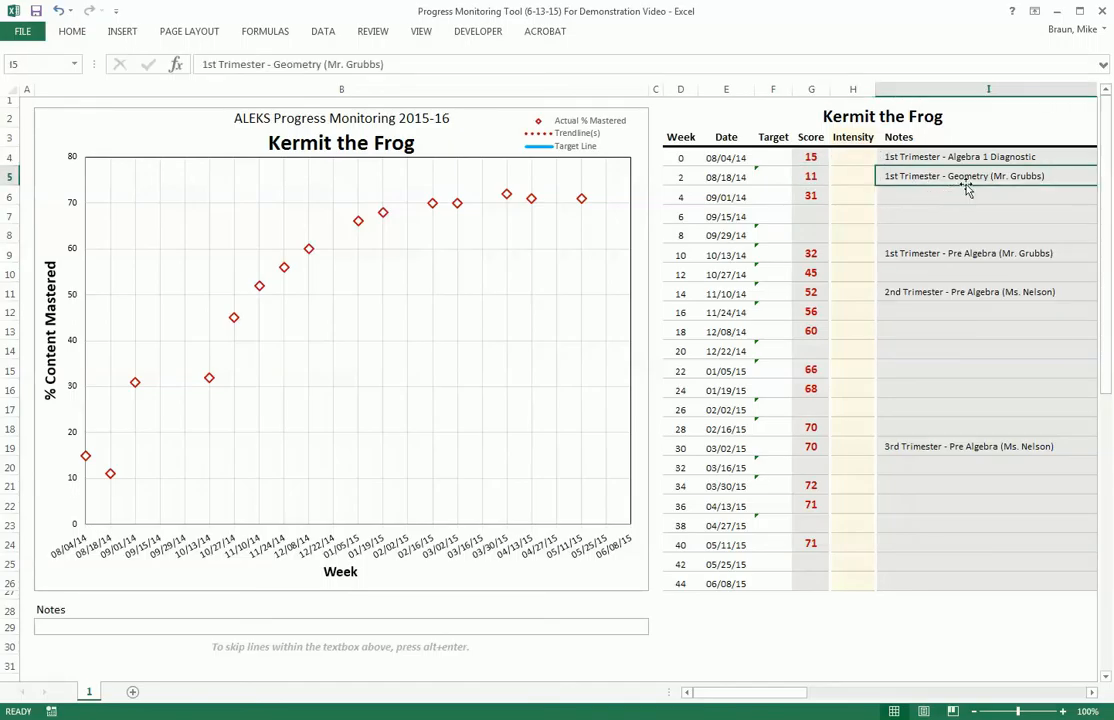
left_click(860, 177)
left_click(883, 178)
left_click(848, 200)
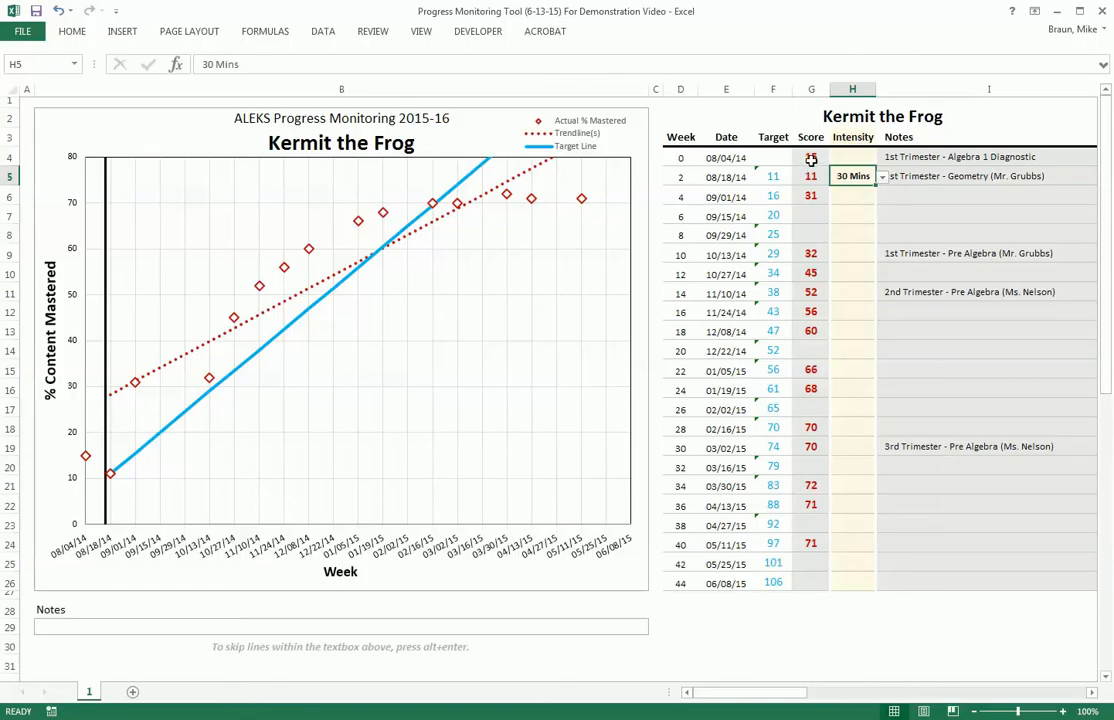
Review the Score column from week 0 to week 42 and the Geometry note for week 2
left_click_drag(818, 157, 820, 567)
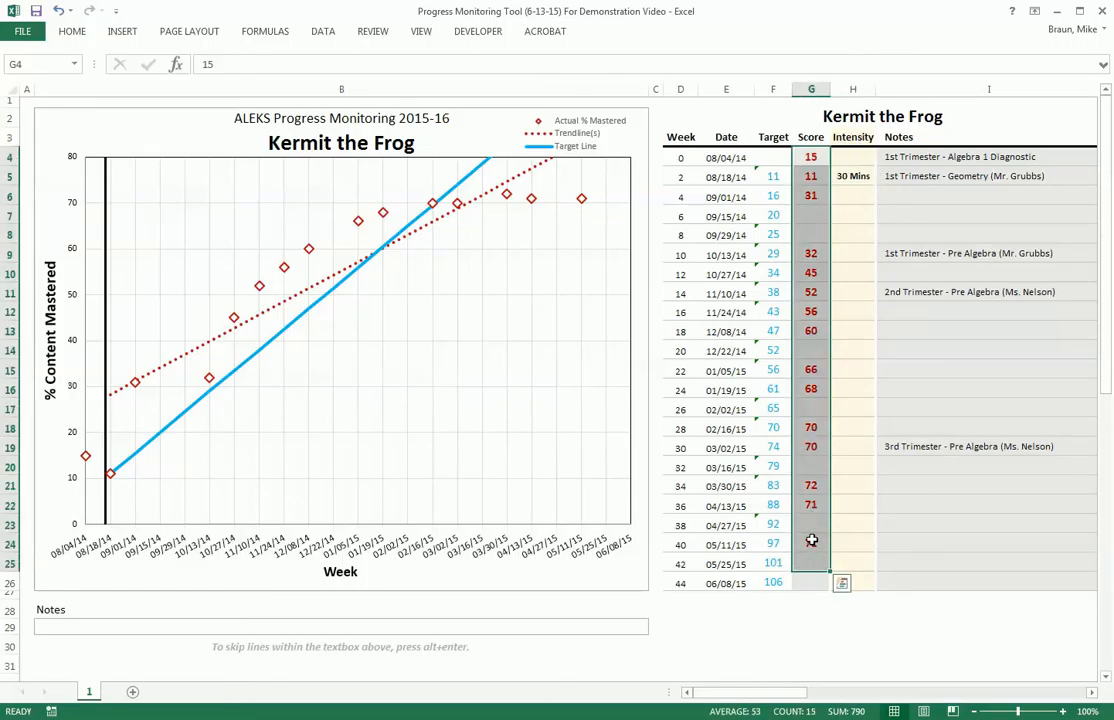
key("ctrl+q")
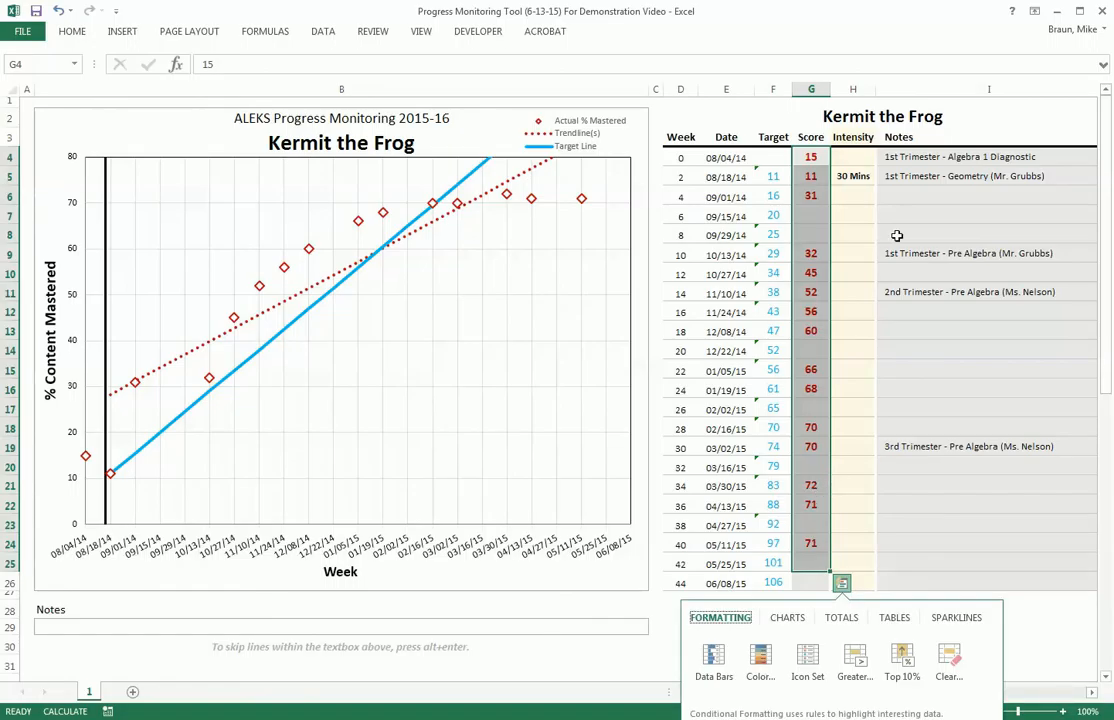
left_click(890, 177)
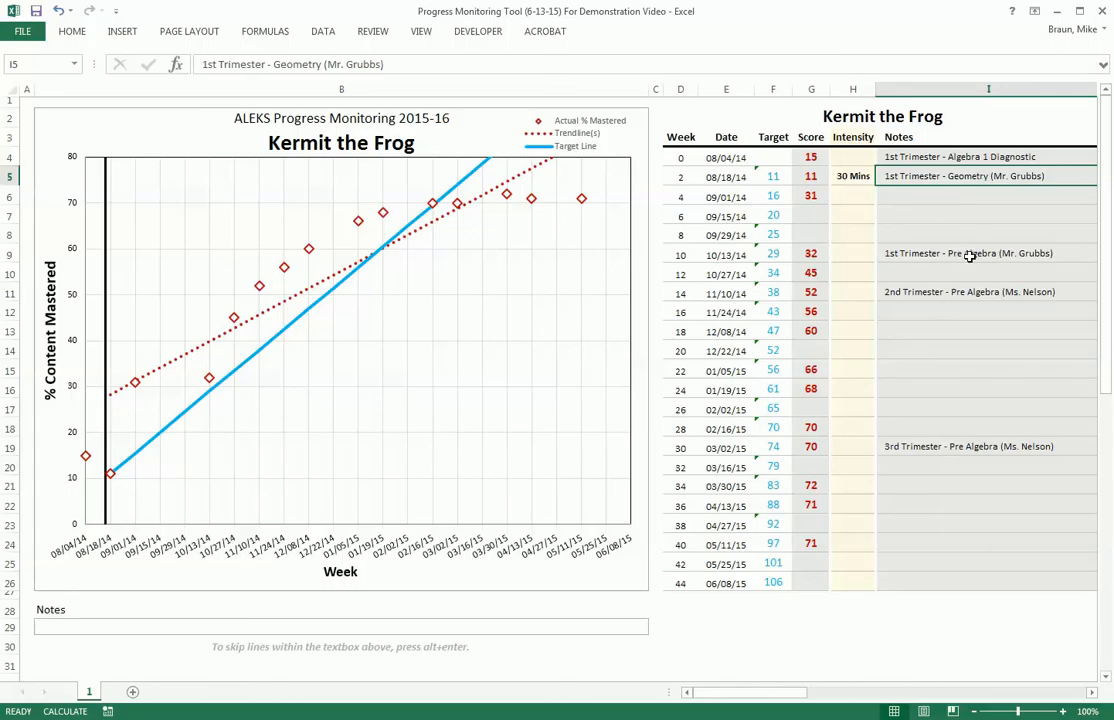
Set the intensity for week 10 (10/13/14), the row with the 1st Trimester Pre Algebra note, to 30 Mins
left_click(849, 256)
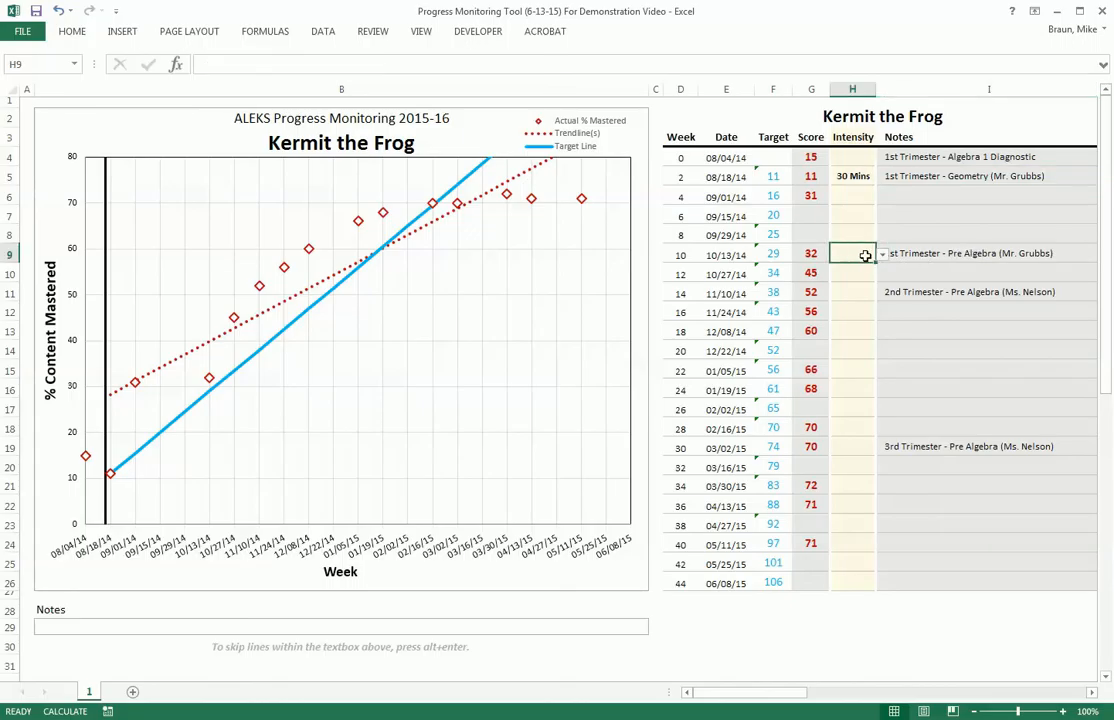
left_click(882, 255)
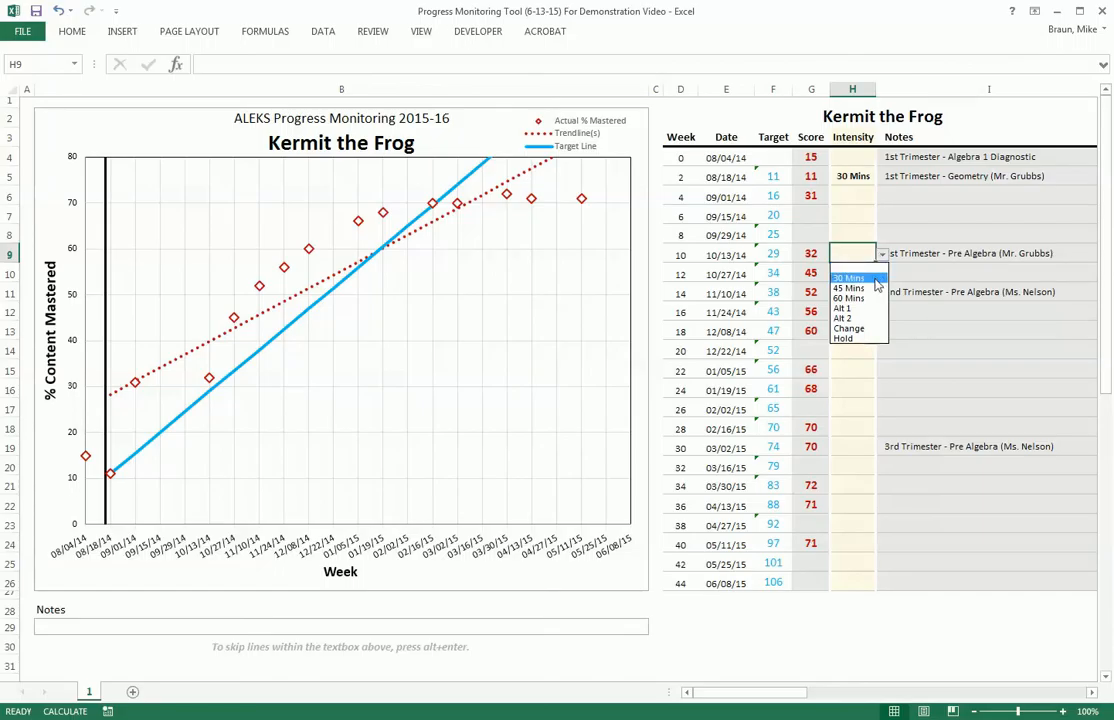
left_click(875, 280)
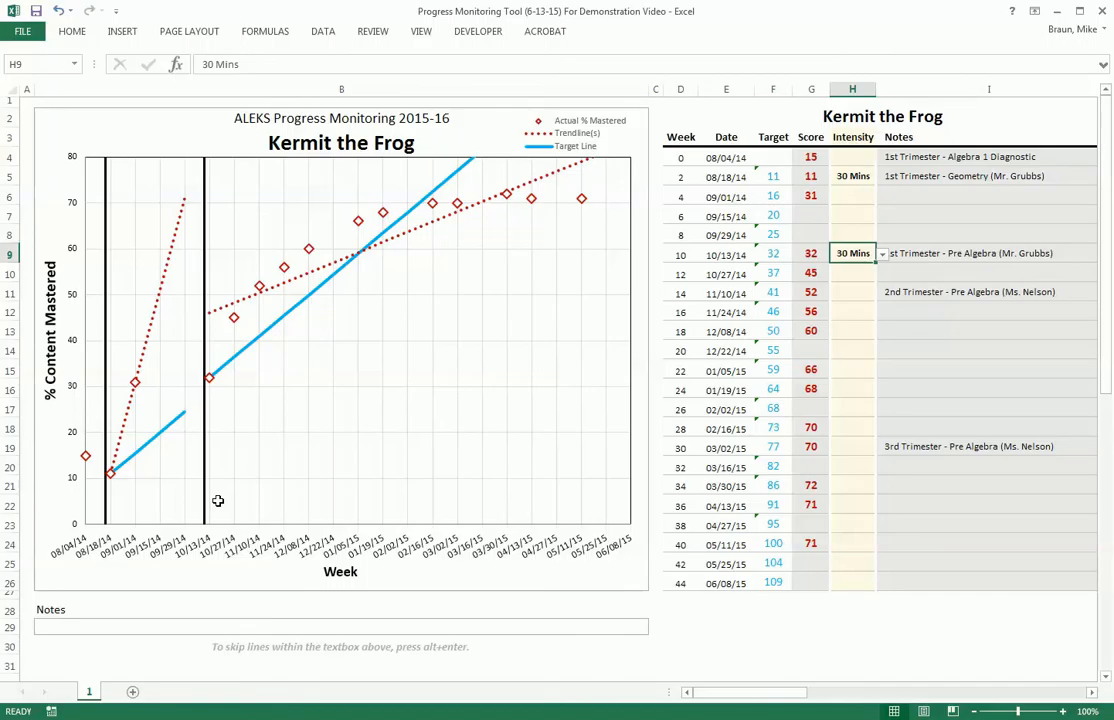
Try a 30 Mins intensity for week 14 (11/10/14), the 2nd Trimester Pre Algebra row, and clear it again
left_click(933, 292)
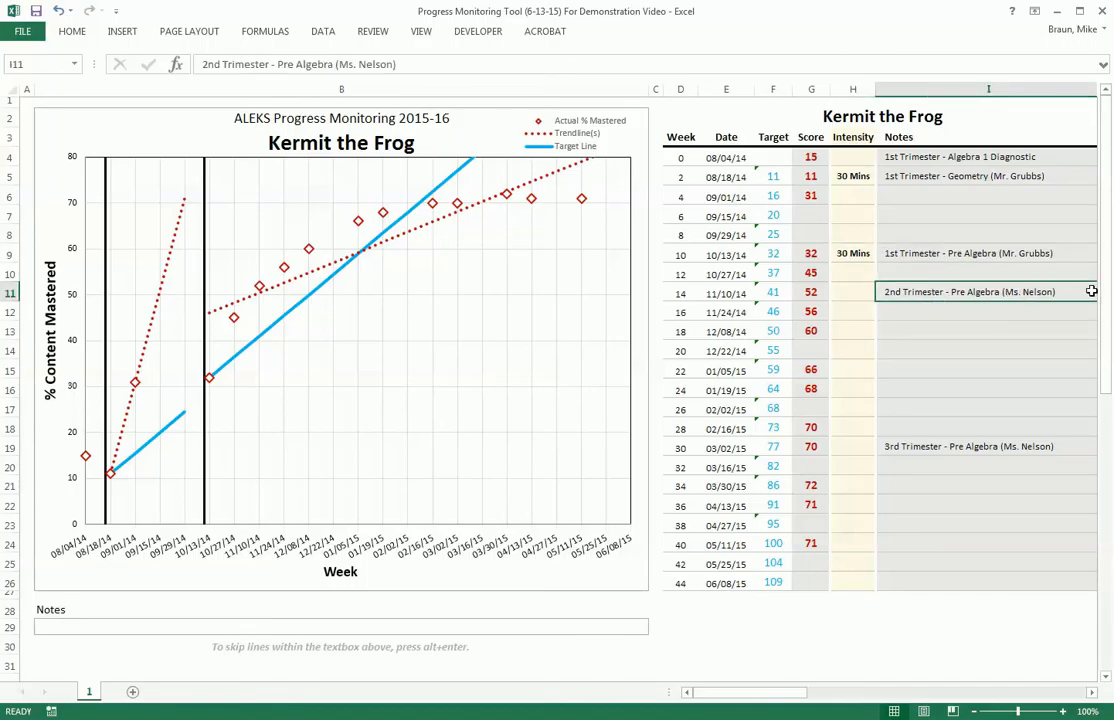
left_click(860, 292)
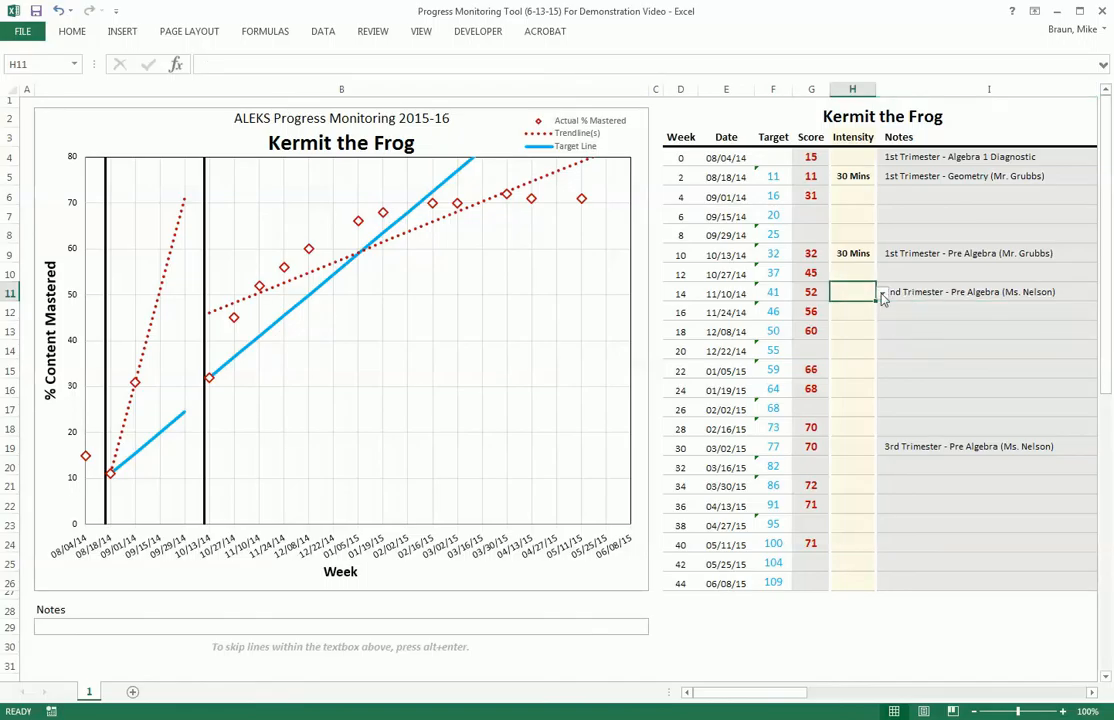
left_click(882, 293)
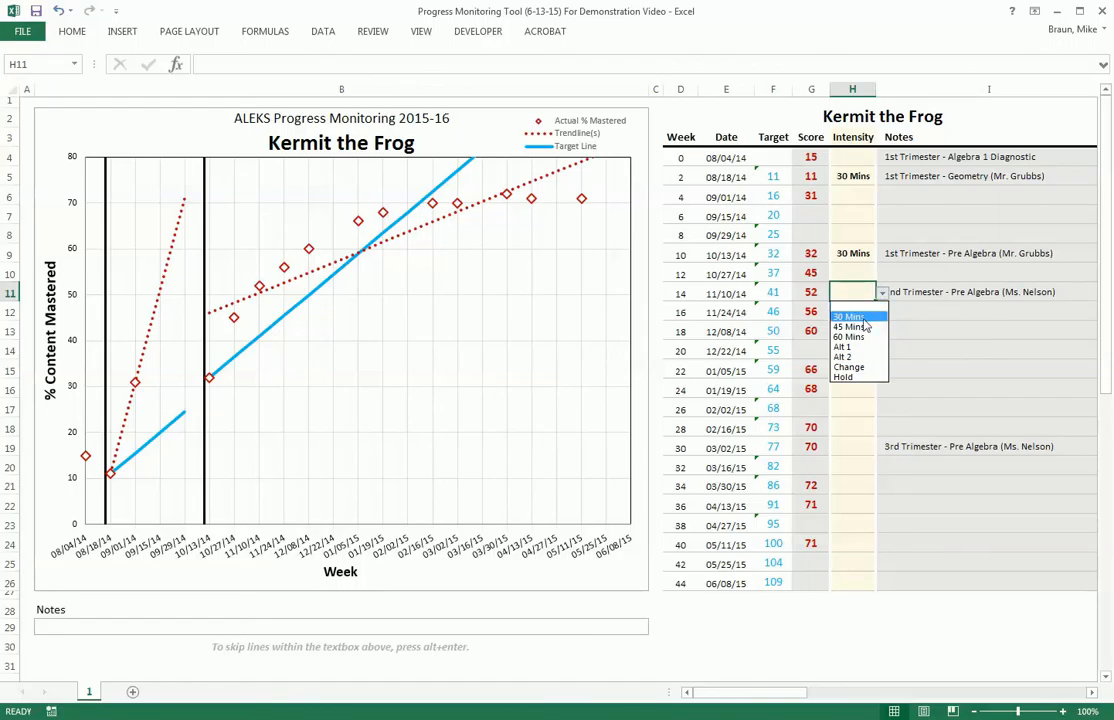
left_click(860, 317)
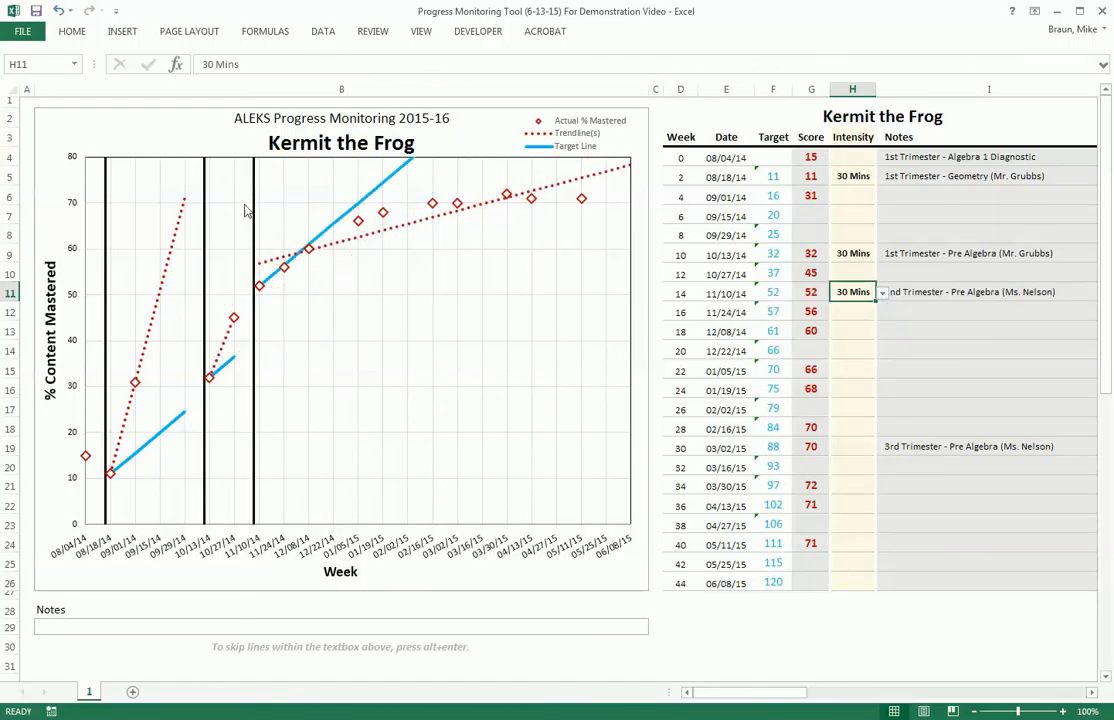
left_click(883, 294)
left_click(871, 303)
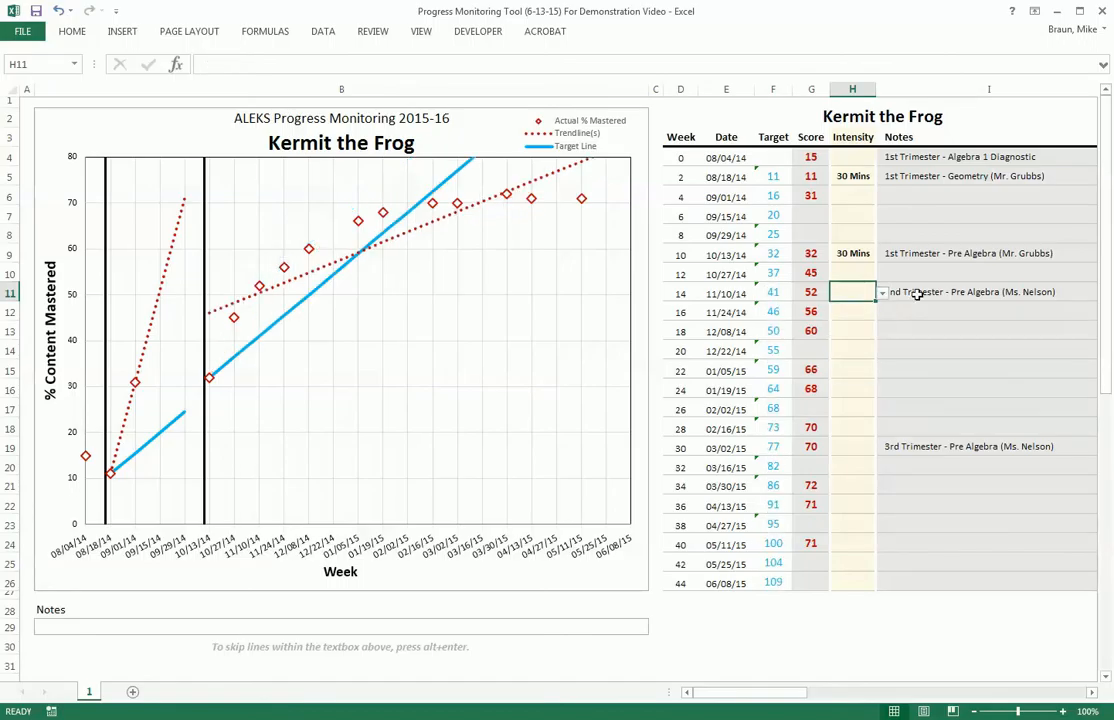
Review the 3rd Trimester note for week 30 (03/02/15) and the intensity options offered there, without choosing one
key("Right")
left_click(919, 451)
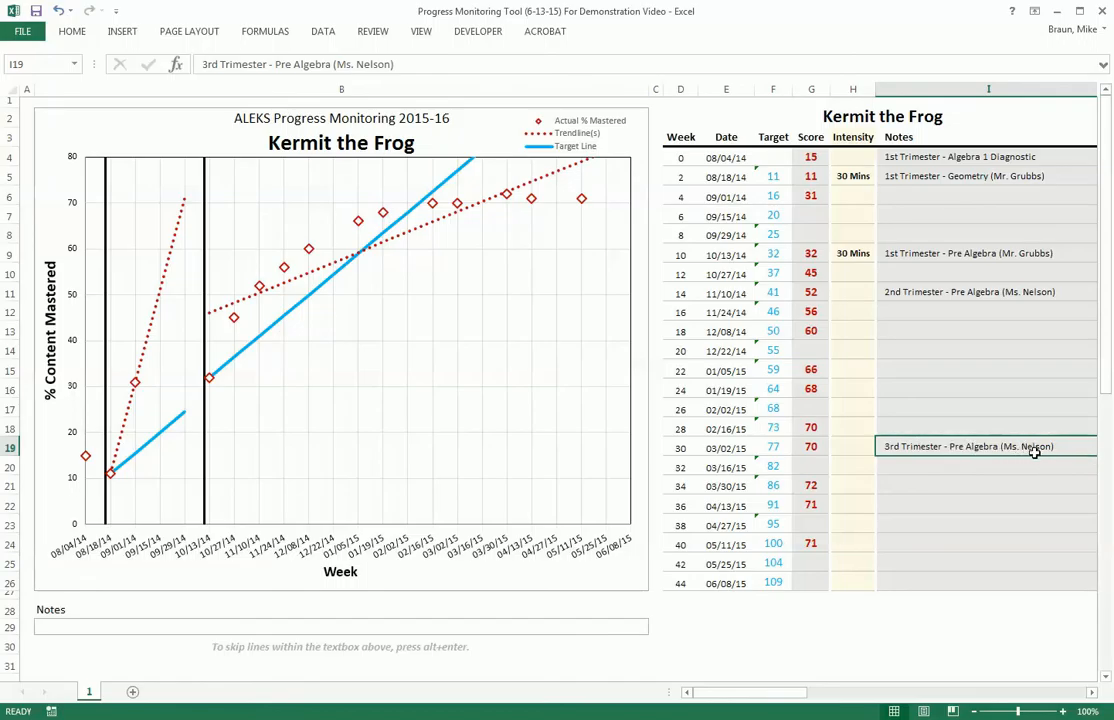
left_click(857, 447)
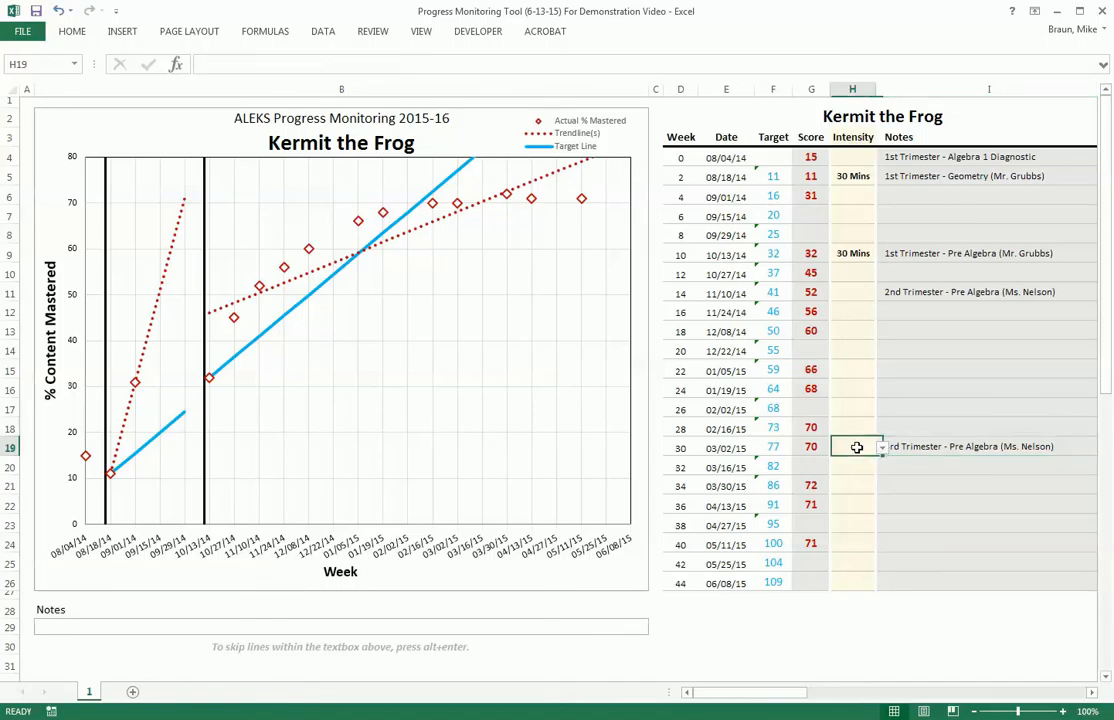
left_click(881, 448)
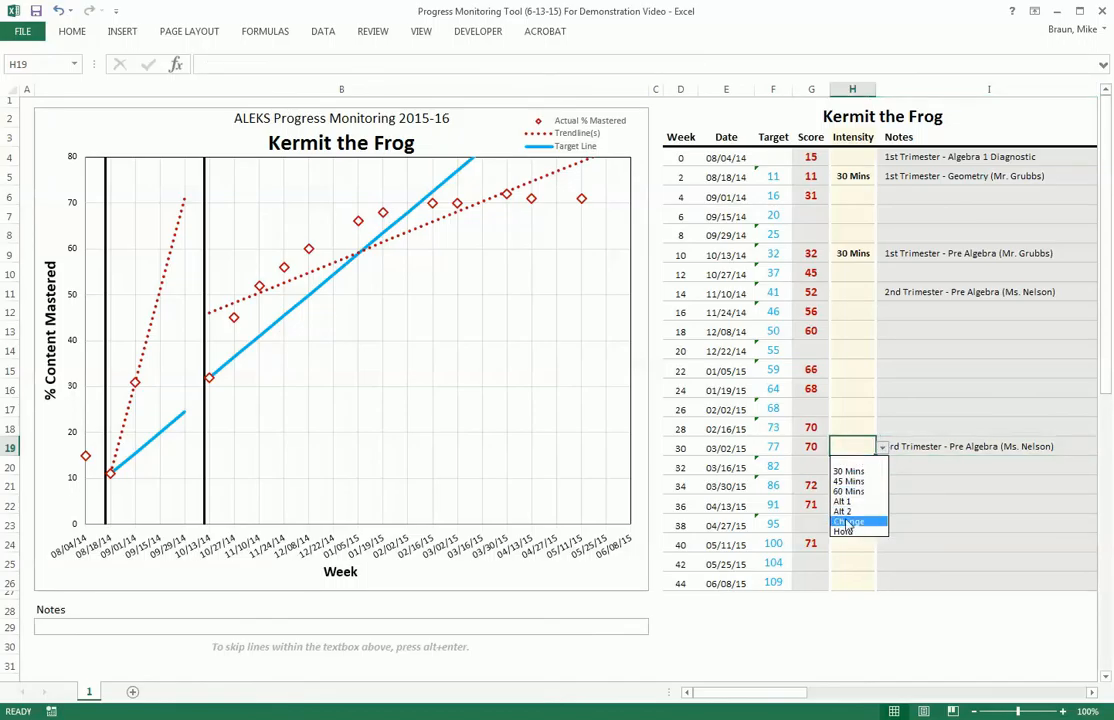
left_click(849, 443)
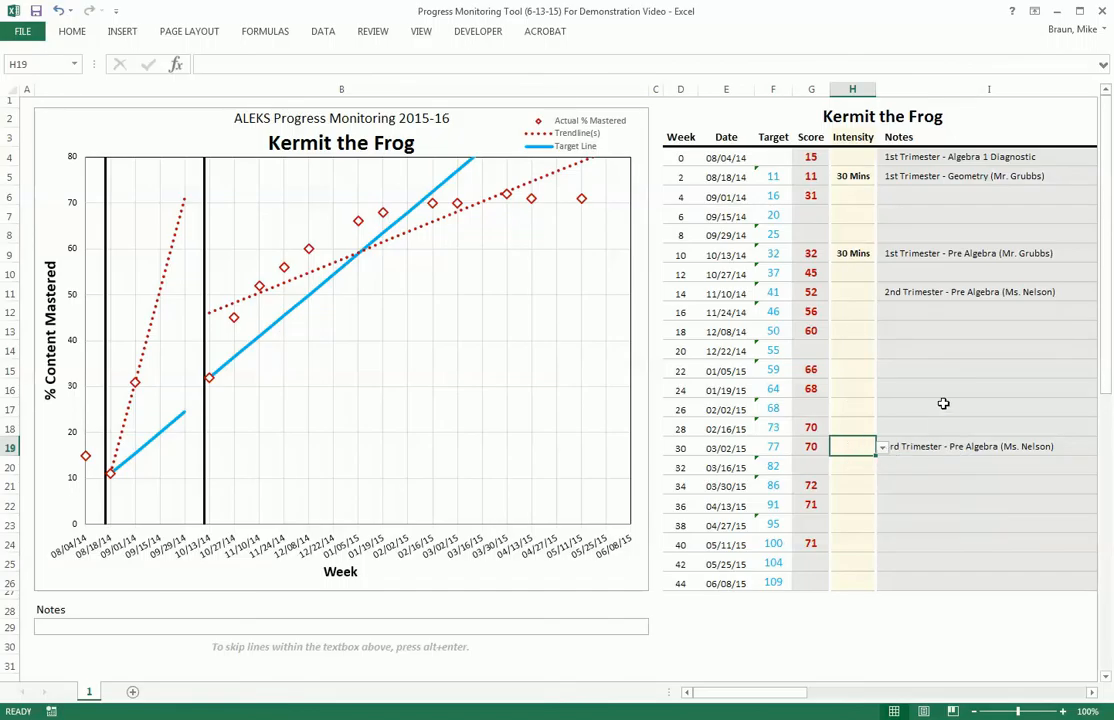
Set the intensity for week 20 (12/22/14) to Hold
left_click(852, 355)
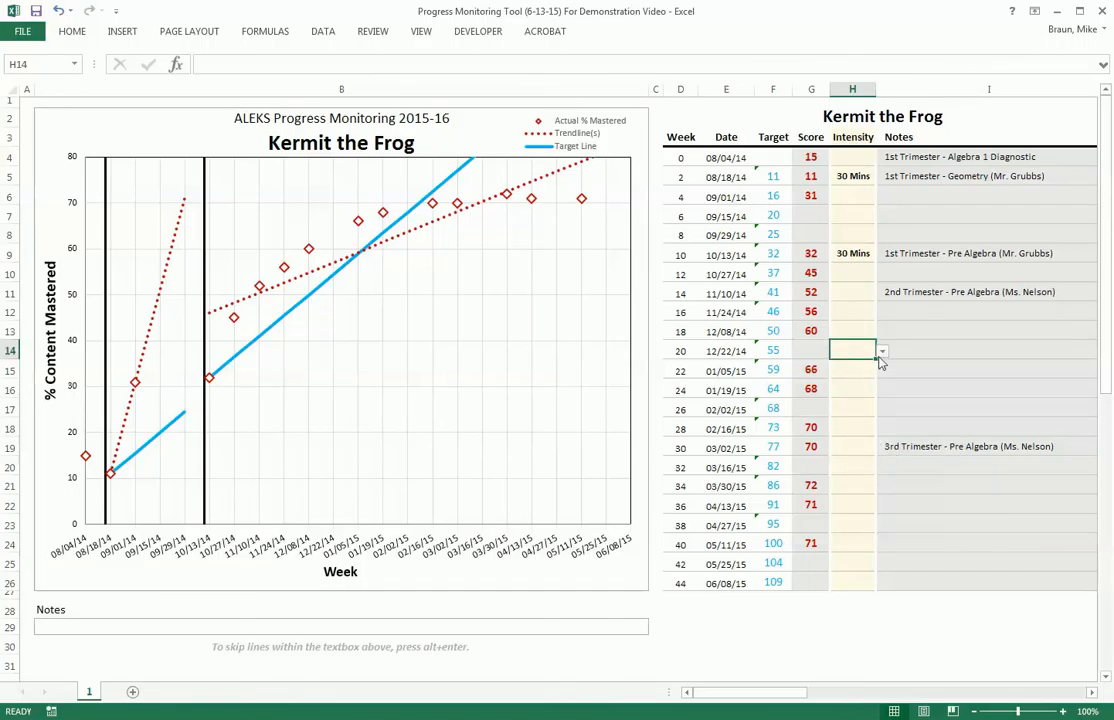
left_click(882, 352)
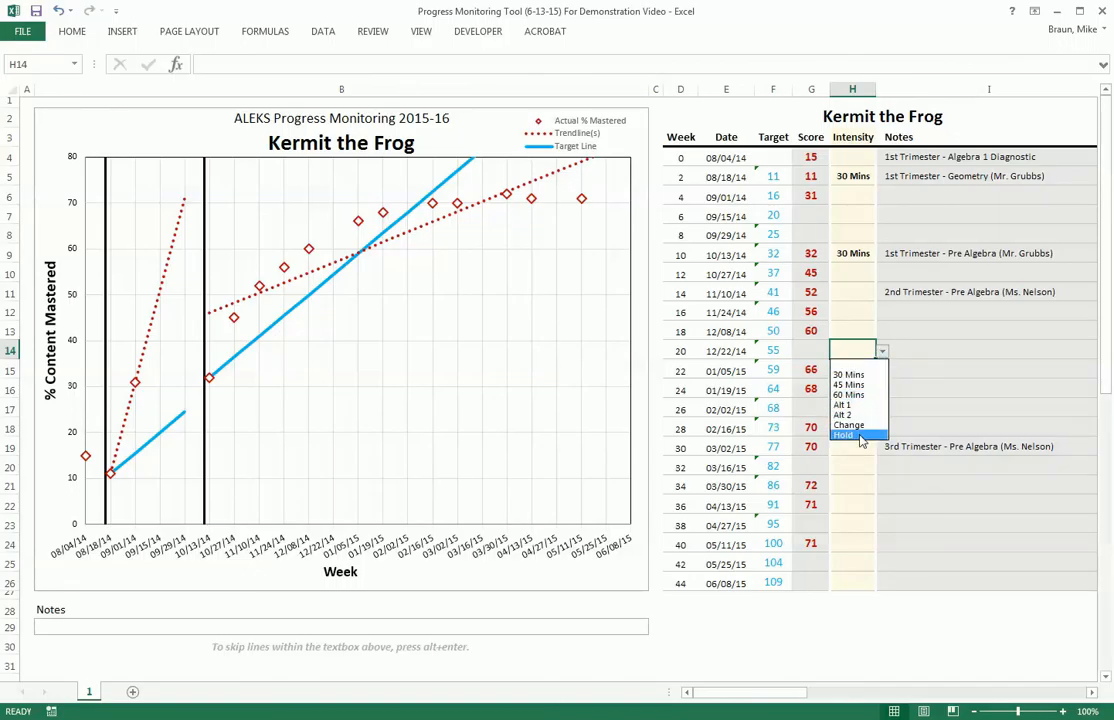
left_click(860, 436)
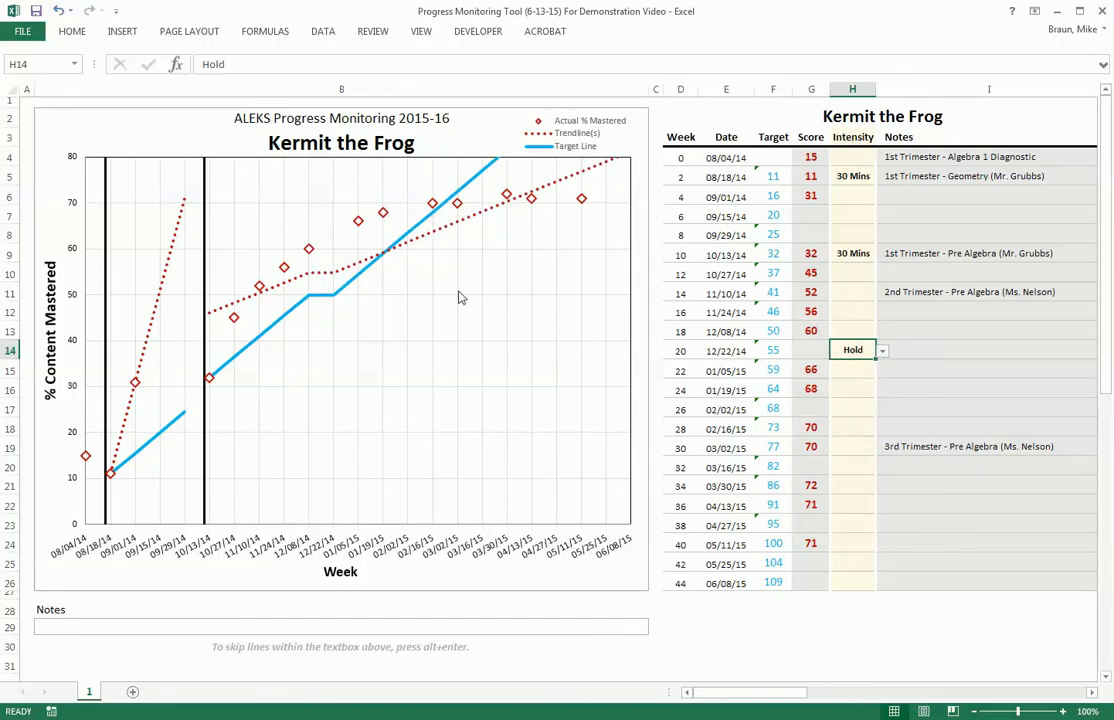
mouse_move(325, 303)
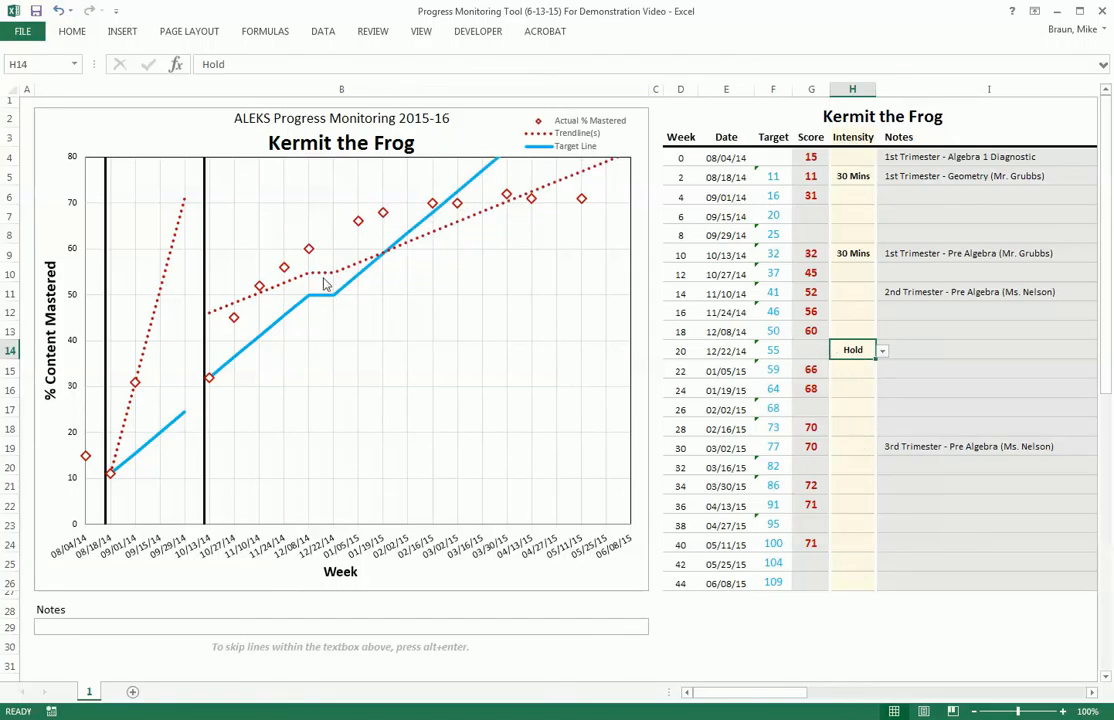